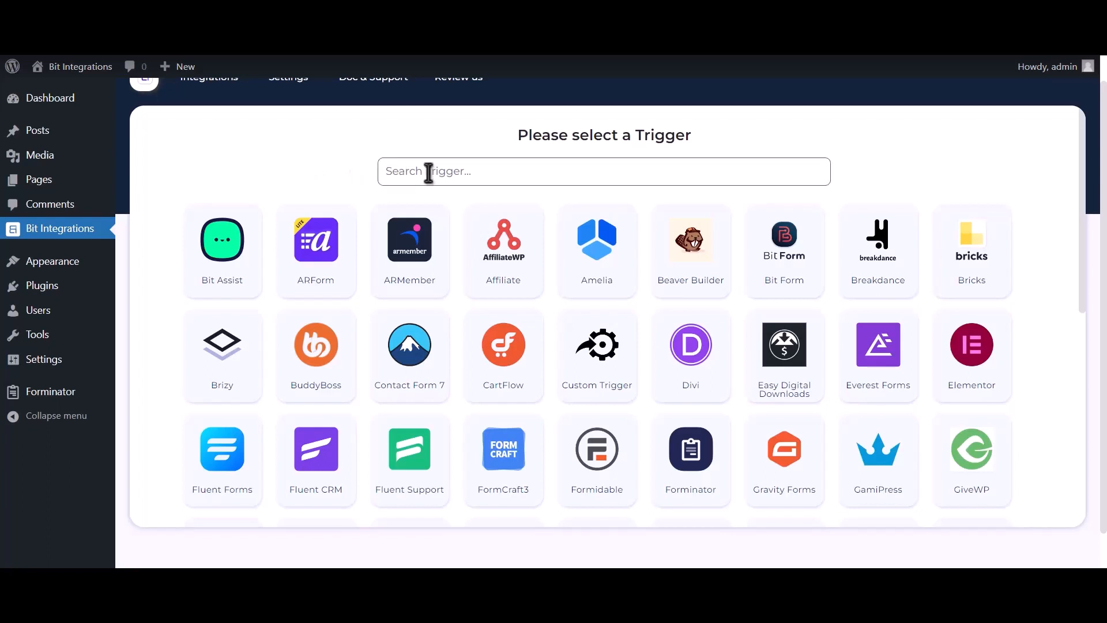
- Set Forminator as the trigger with the contact-us form and continue to the action selection
text(forminator)
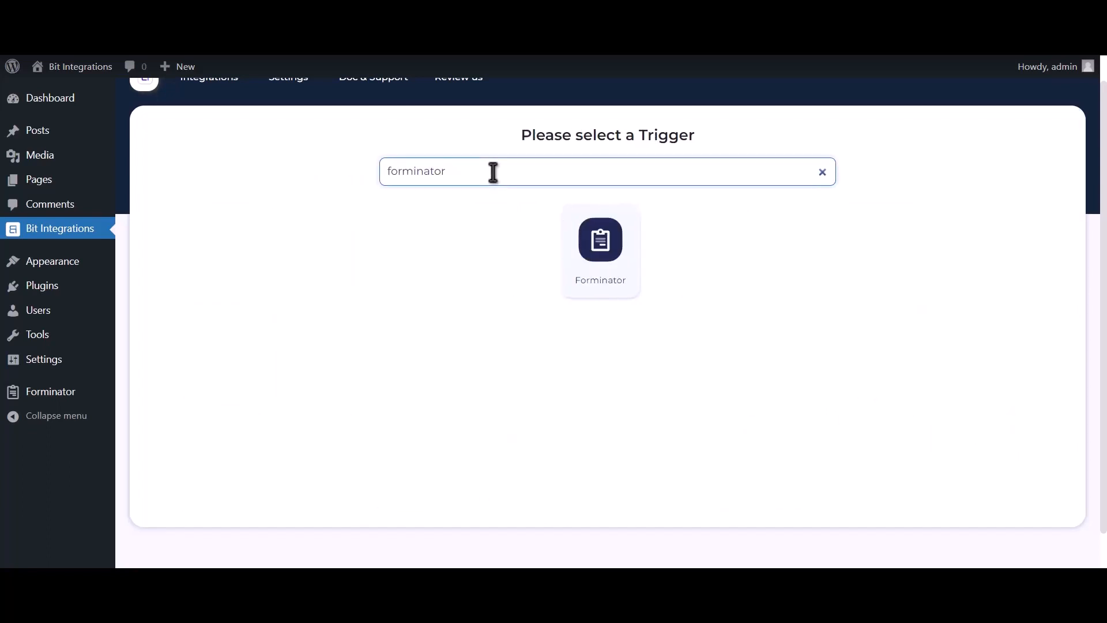
click(584, 251)
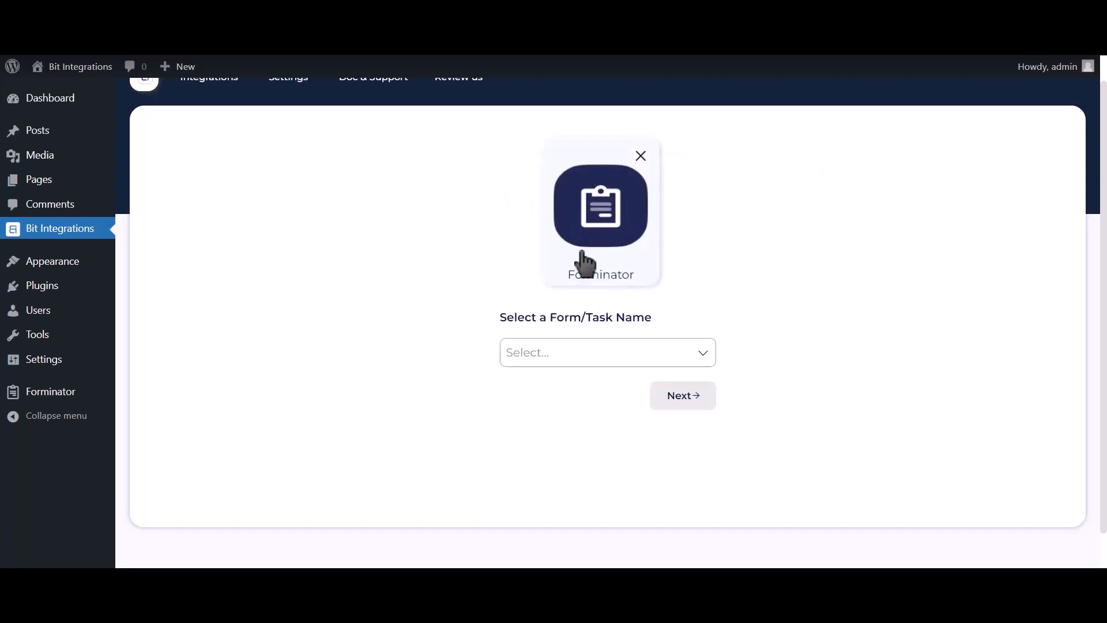
click(571, 343)
click(573, 393)
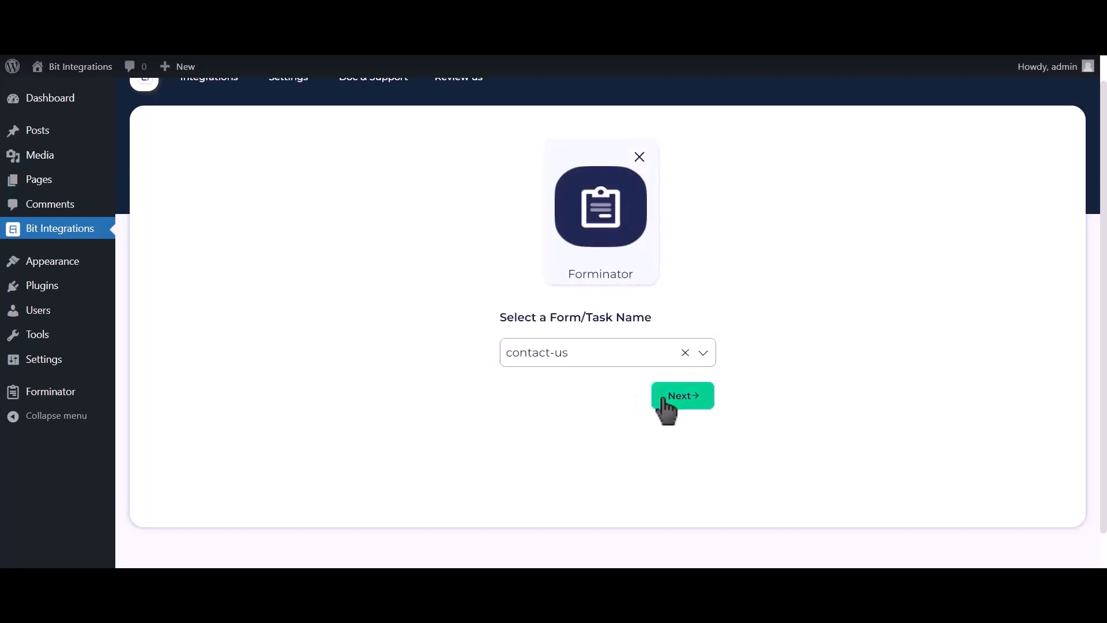
click(674, 397)
- Search the actions for Trello and choose it as the integration's action
text(trel)
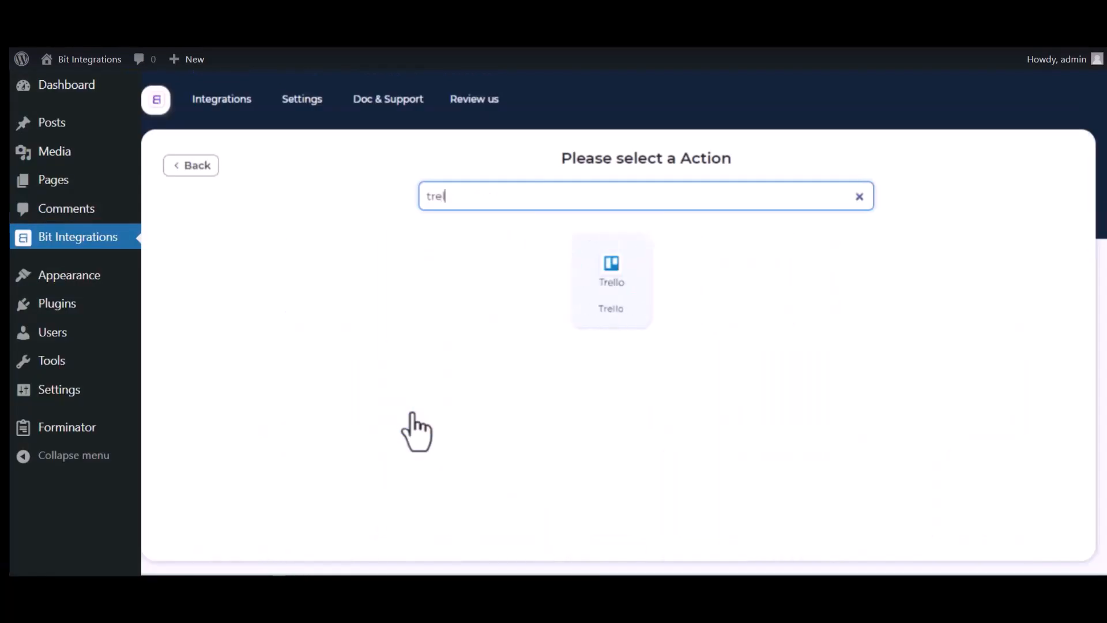
click(626, 299)
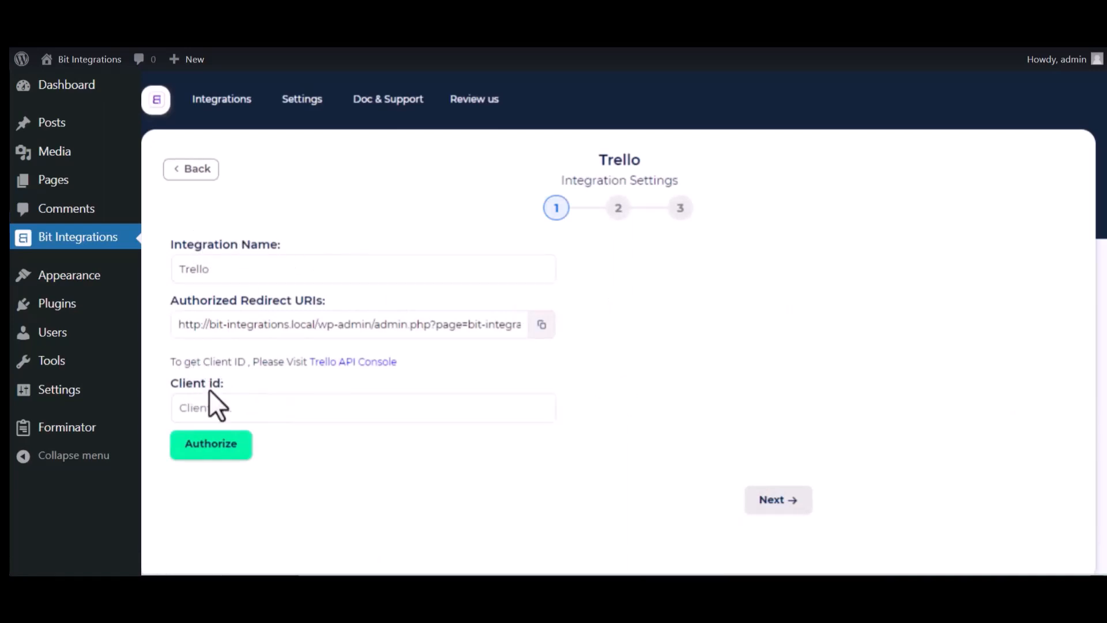
- Go through the Trello API Console to the Power-Up Admin Portal and accept the Trello Developer Terms
click(383, 362)
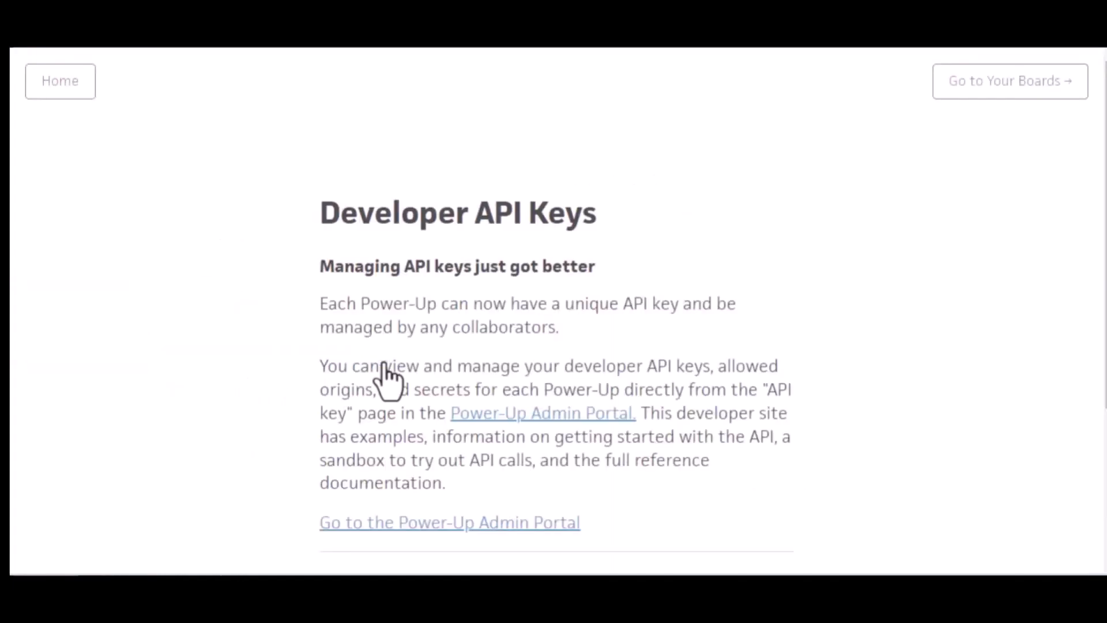
click(554, 417)
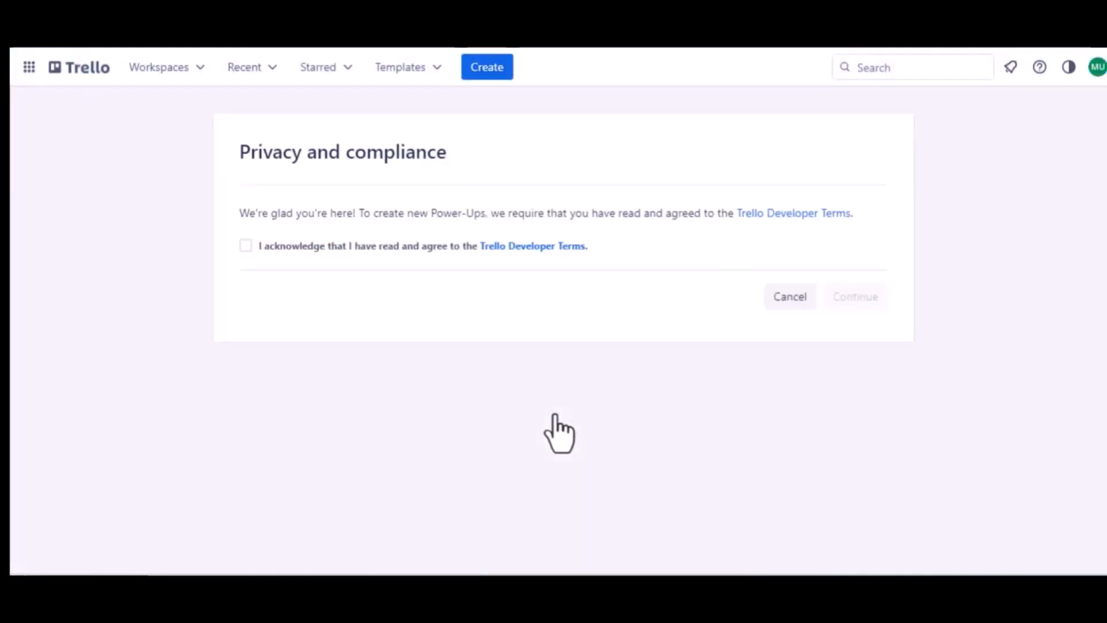
click(243, 245)
click(834, 296)
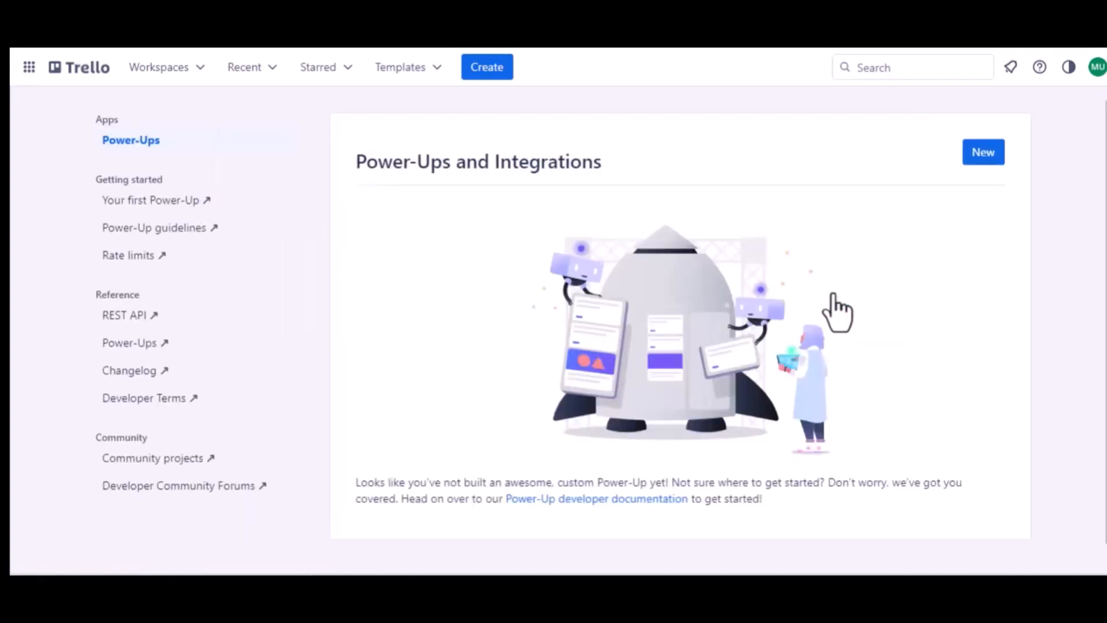
- Start a new Power-Up or integration named "Jet Form Builder" in the Trello Workspace
click(983, 155)
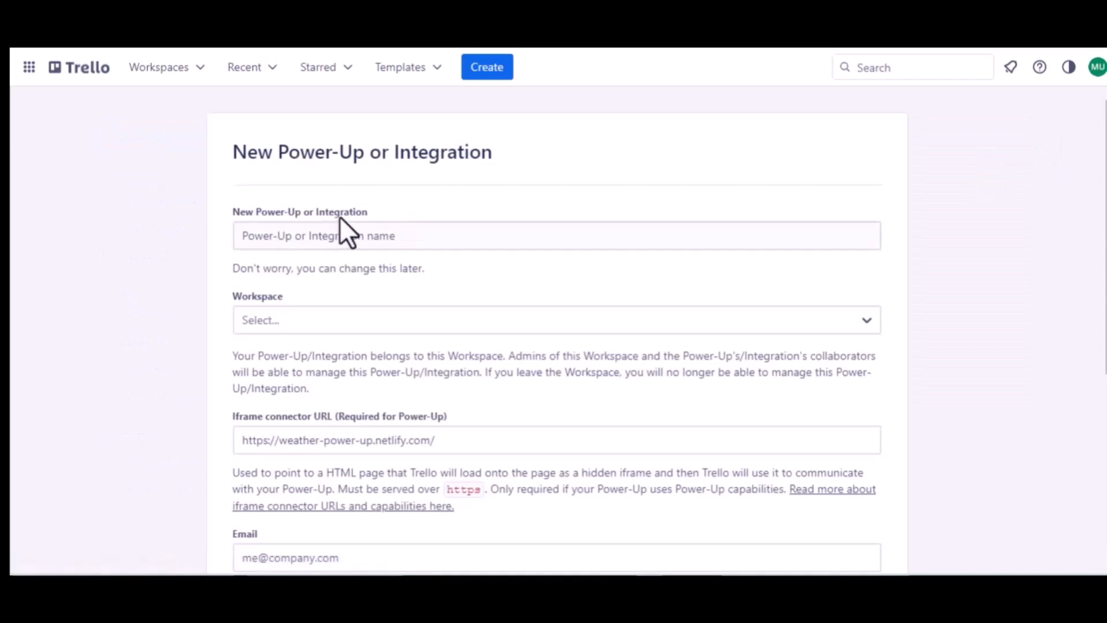
click(354, 237)
text(Jet)
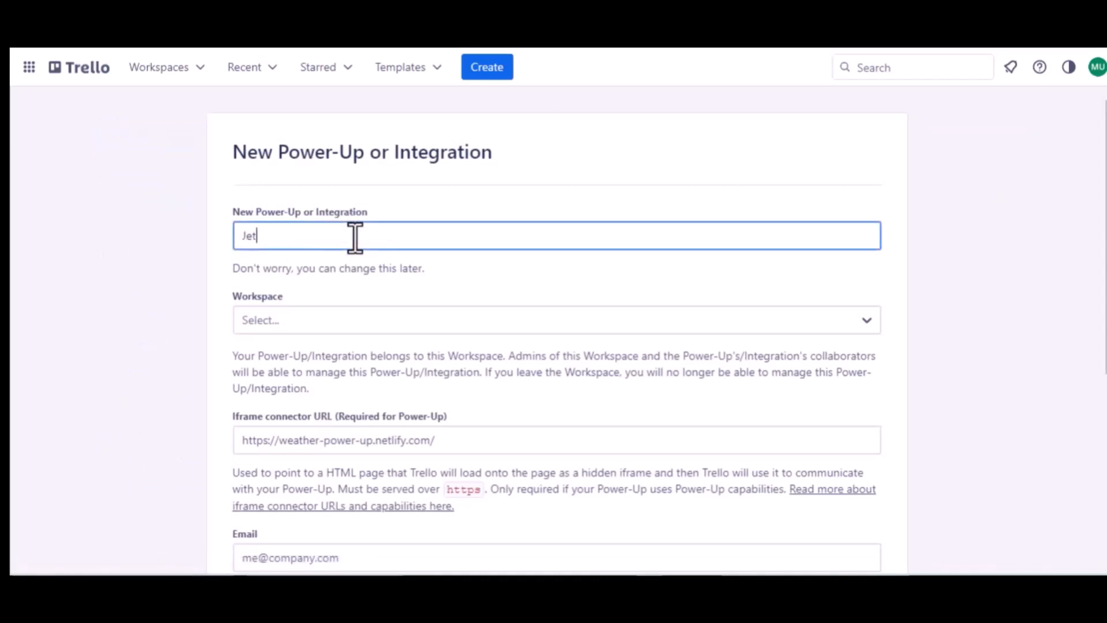
text( Form)
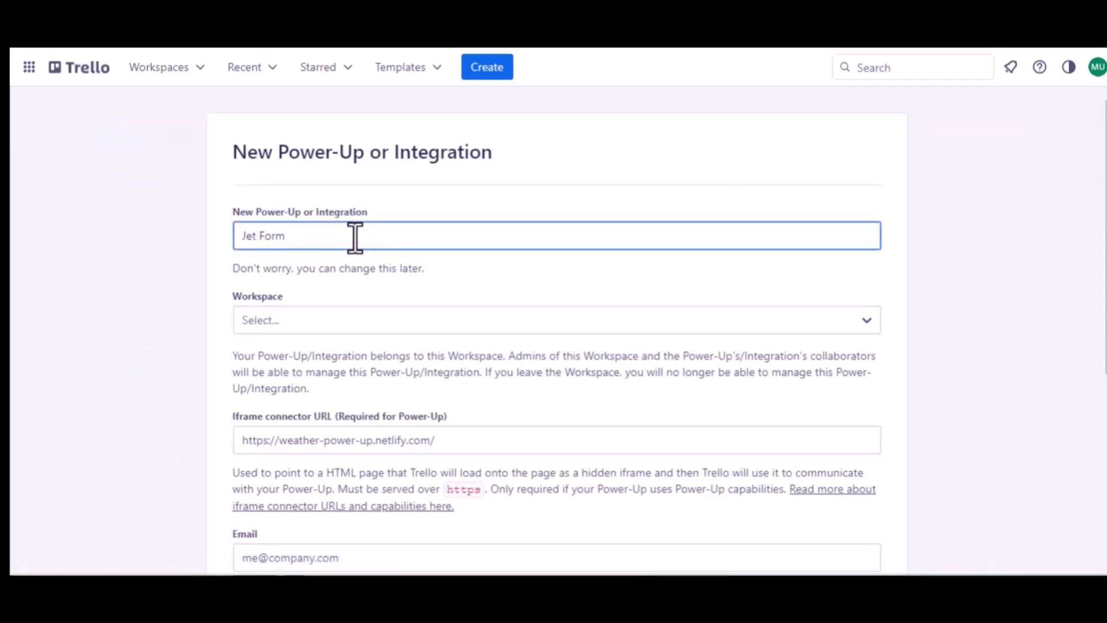
text( Buider)
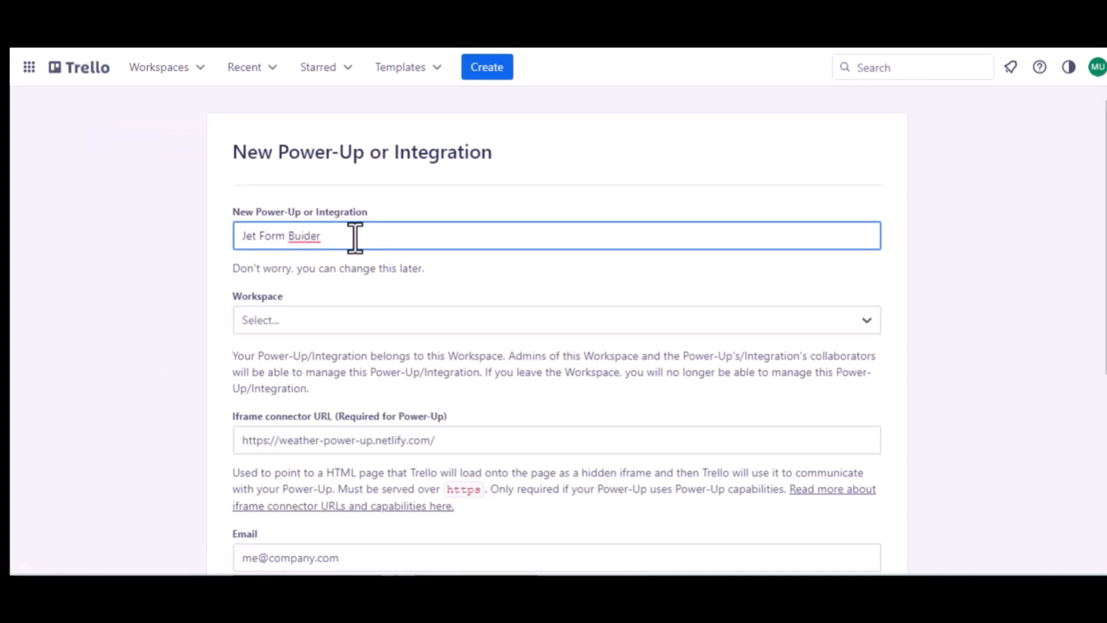
click(300, 236)
text(l)
click(320, 320)
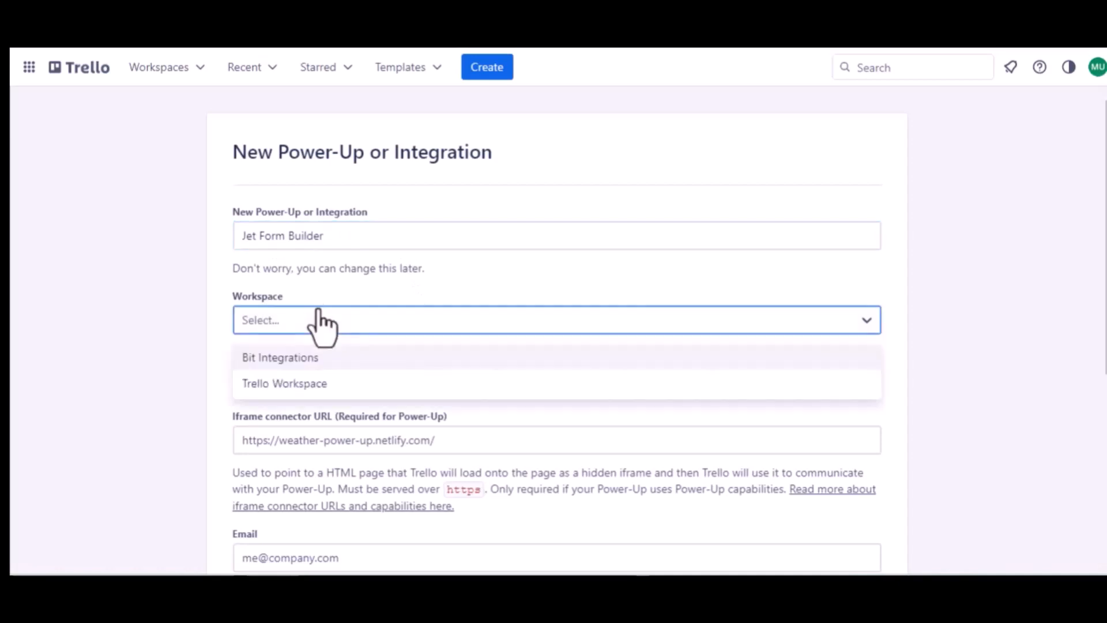
click(291, 381)
- Enter the company's support e-mail address as both the Power-Up's email and its support contact
scroll(292, 381, down, 2)
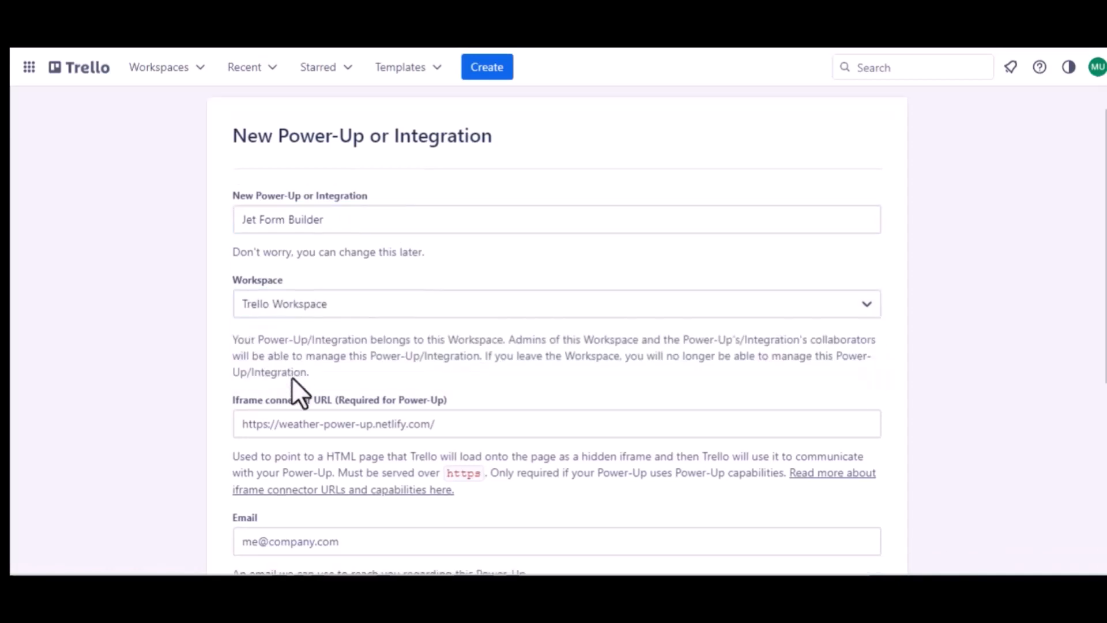
scroll(415, 366, down, 3)
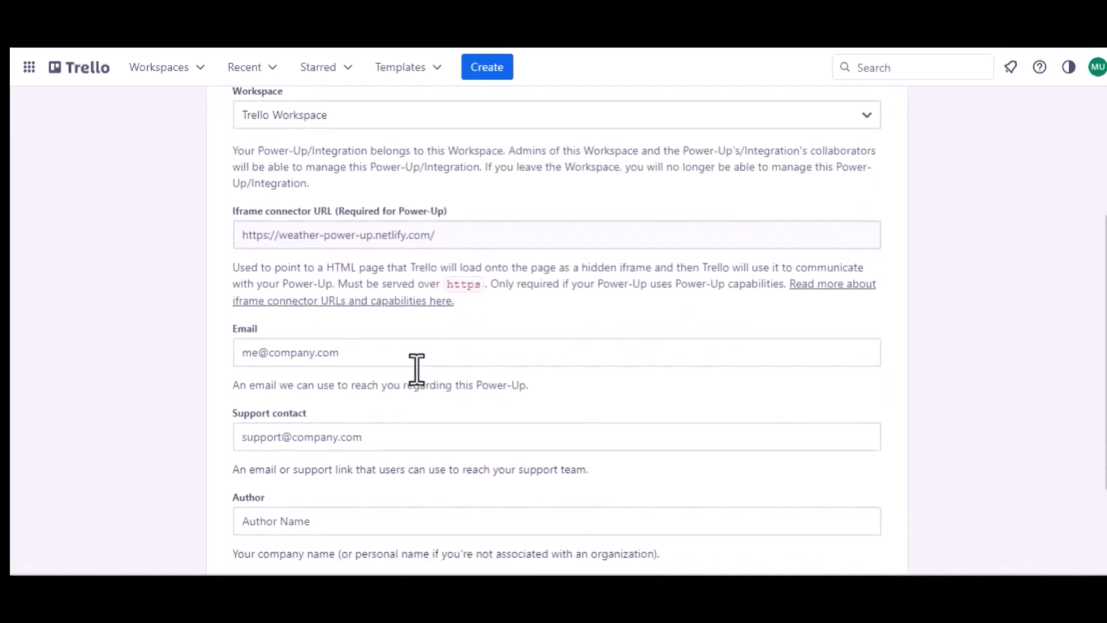
click(317, 353)
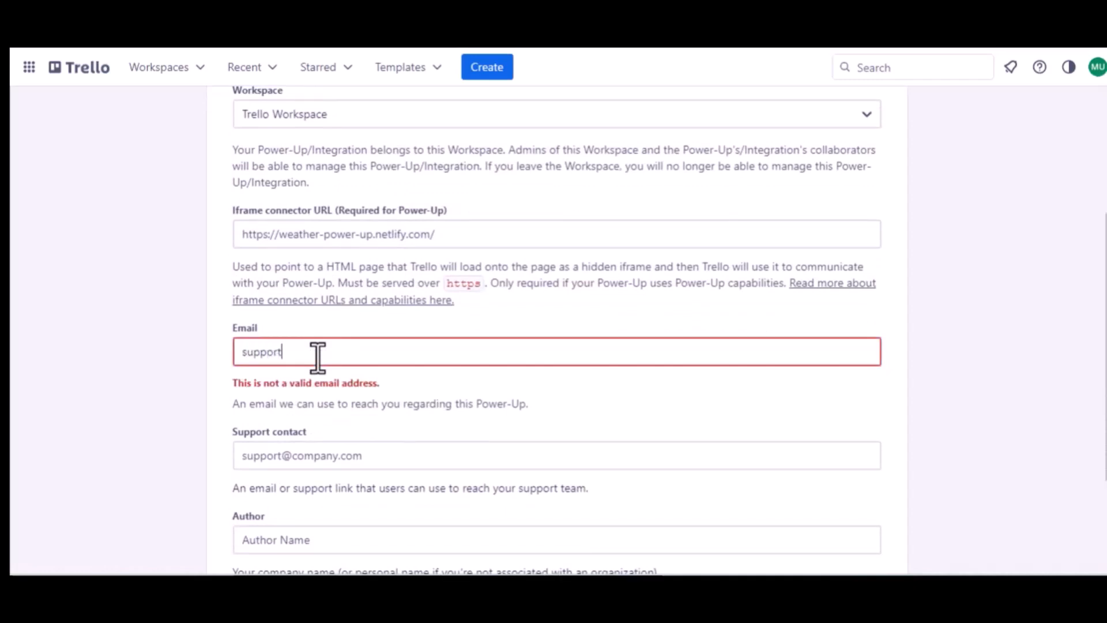
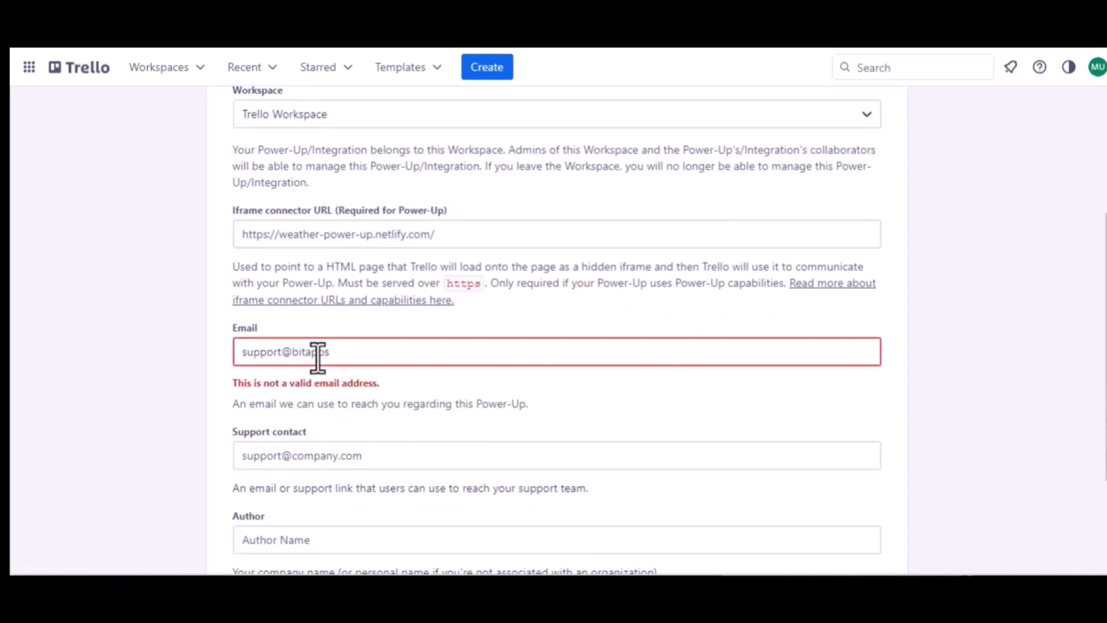
key(ctrl+a)
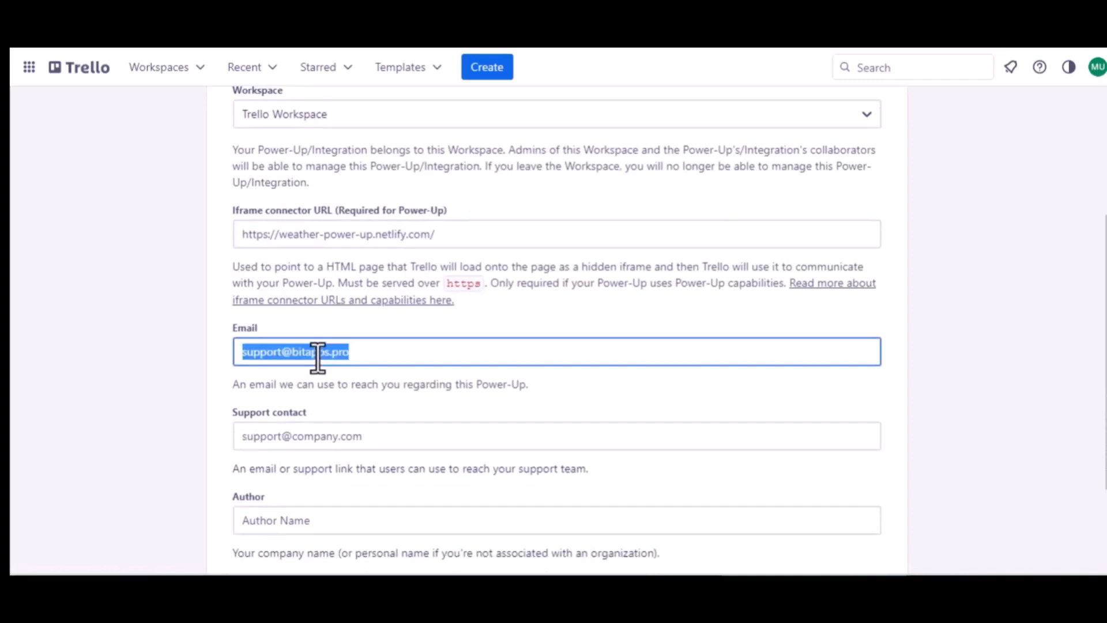
key(ctrl+c)
click(313, 436)
key(ctrl+v)
- Set the author to "Bit Apps" and create the Power-Up
scroll(313, 436, down, 2)
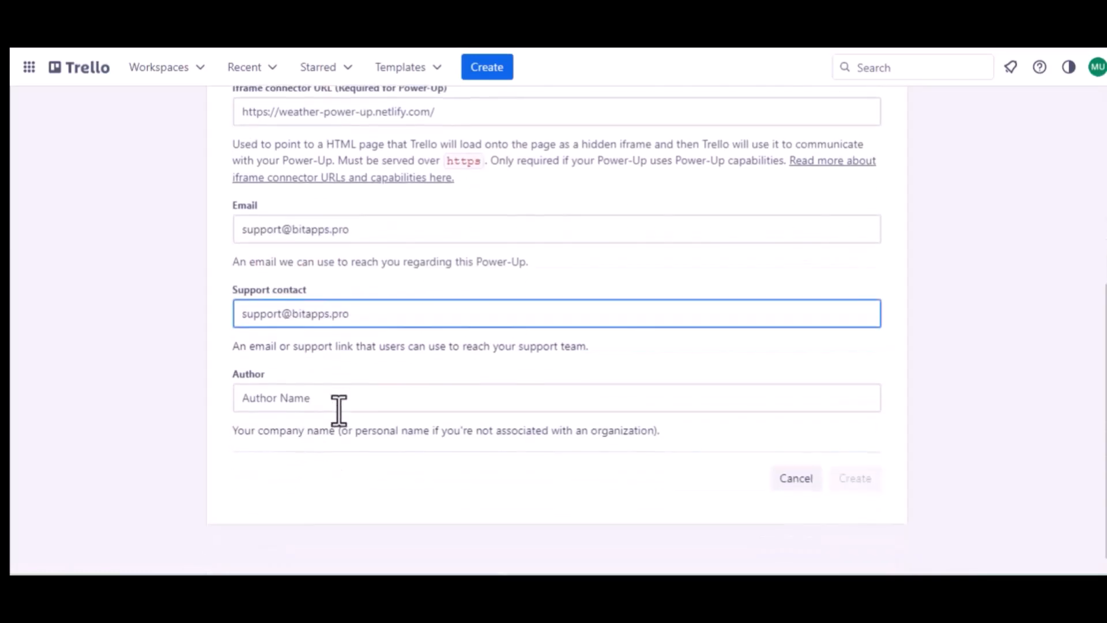
click(257, 396)
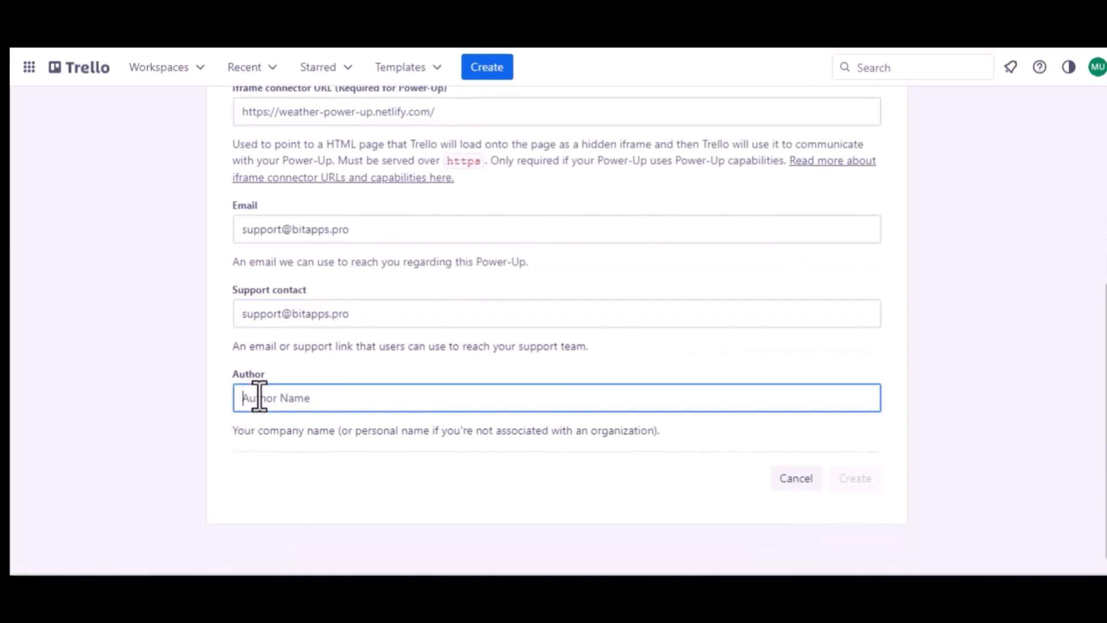
text(Bit Apps)
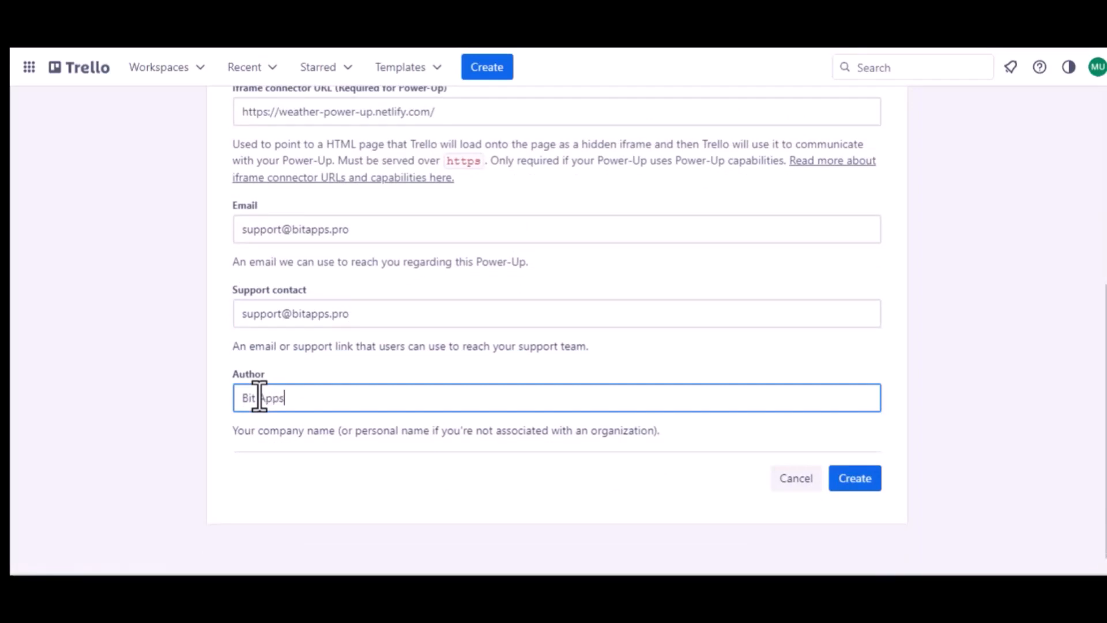
click(859, 478)
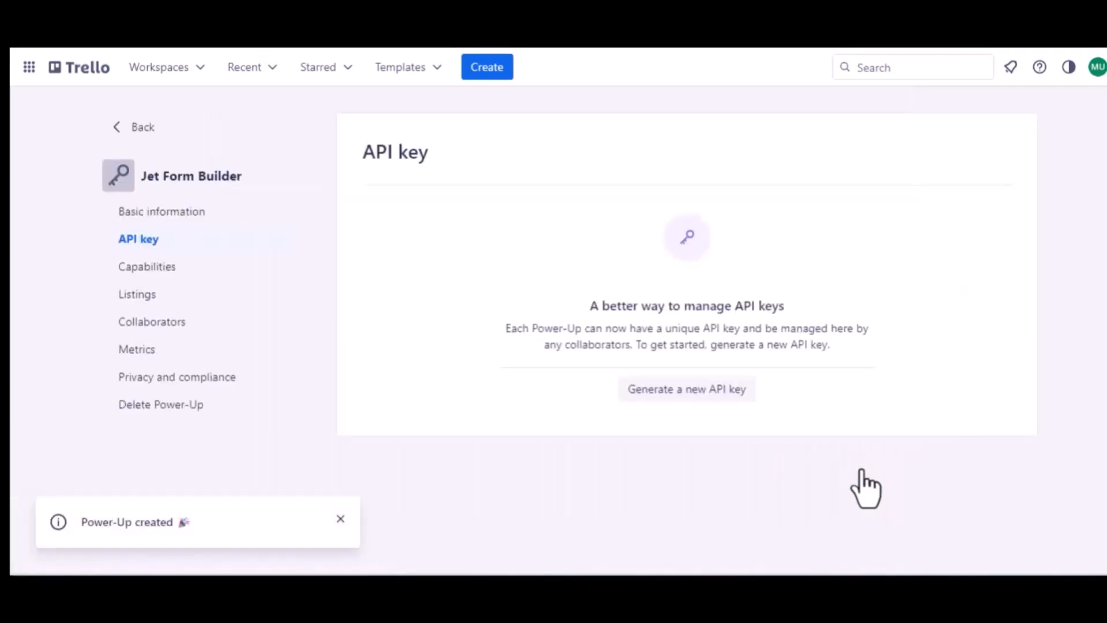
- Generate a new API key for the Jet Form Builder Power-Up
click(677, 390)
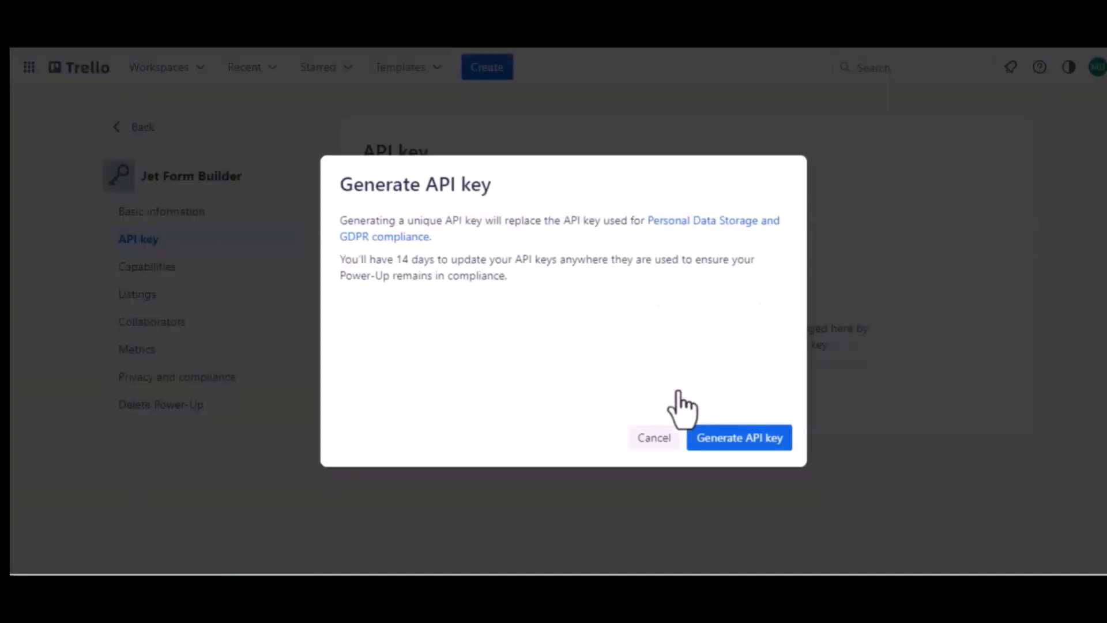
click(735, 439)
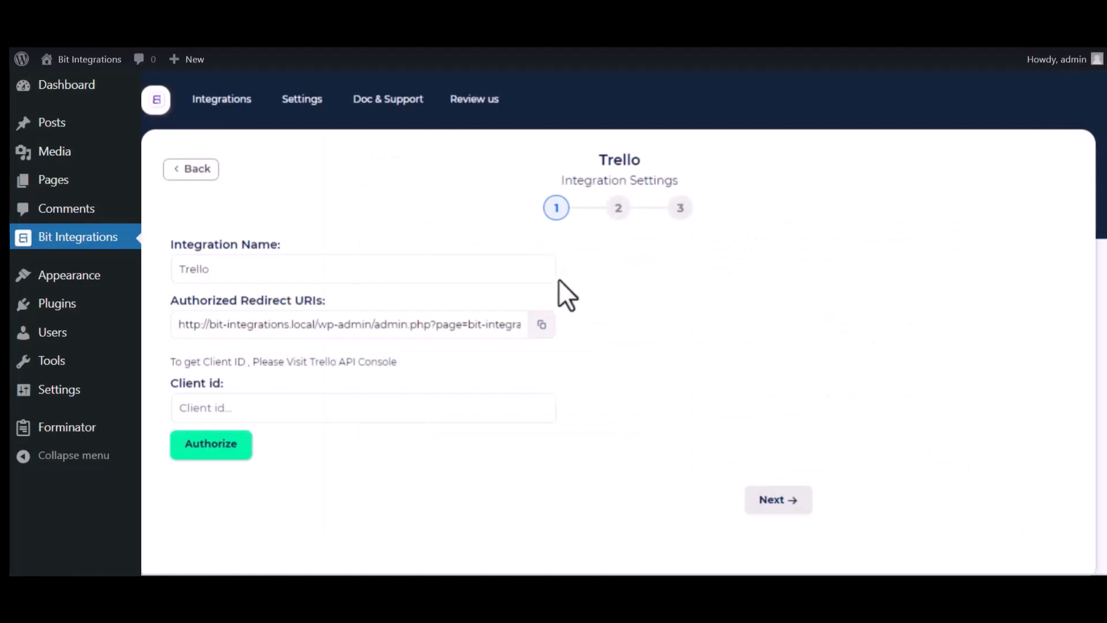
- Copy the authorized redirect URI from Bit Integrations and add it to the Power-Up's allowed origins in Trello
click(541, 324)
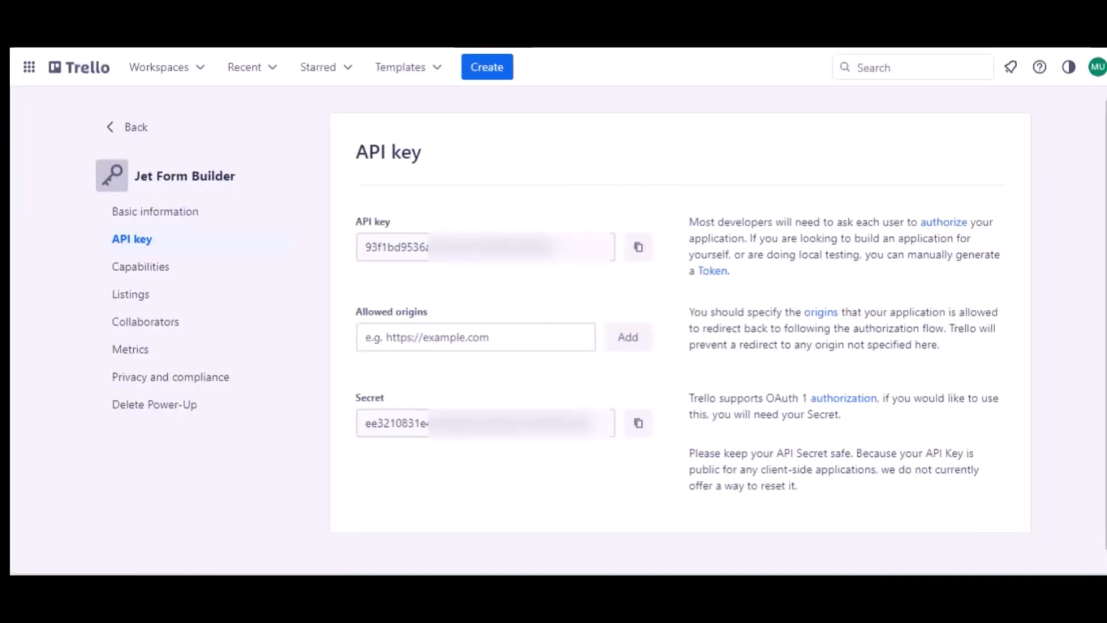
click(415, 341)
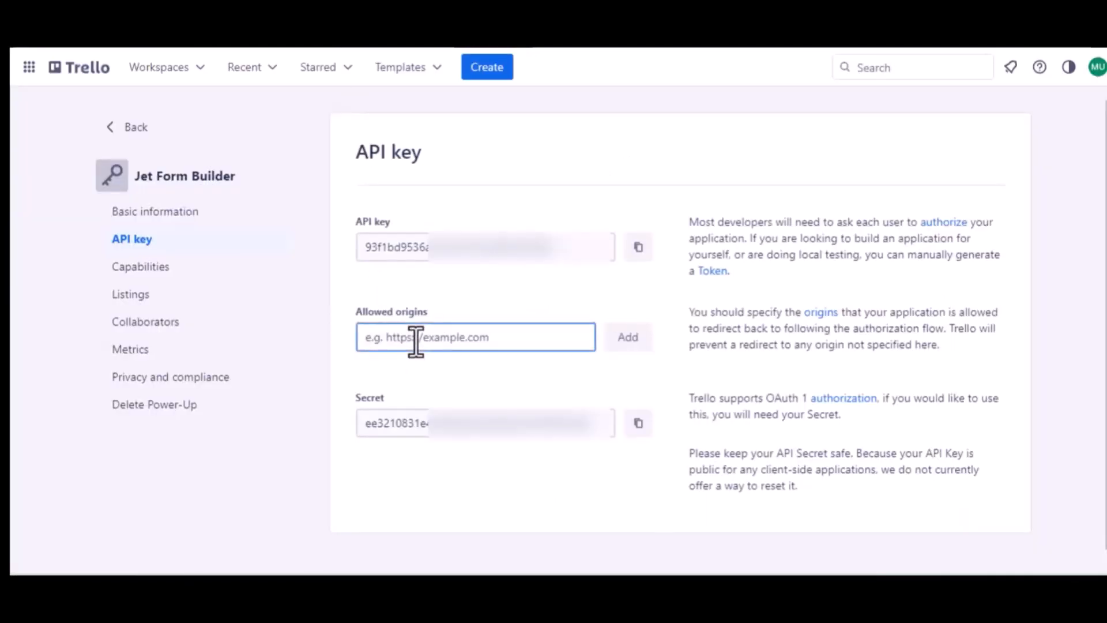
key(ctrl+v)
click(627, 350)
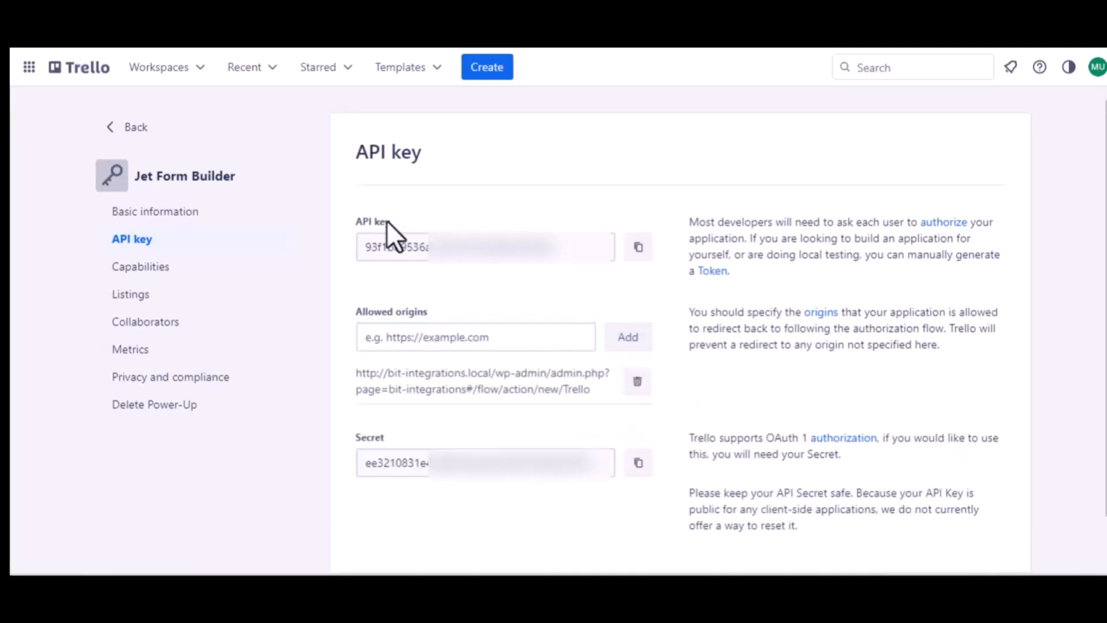
- Copy the Power-Up's API key from Trello and paste it as the Client id in the Bit Integrations Trello settings
click(638, 247)
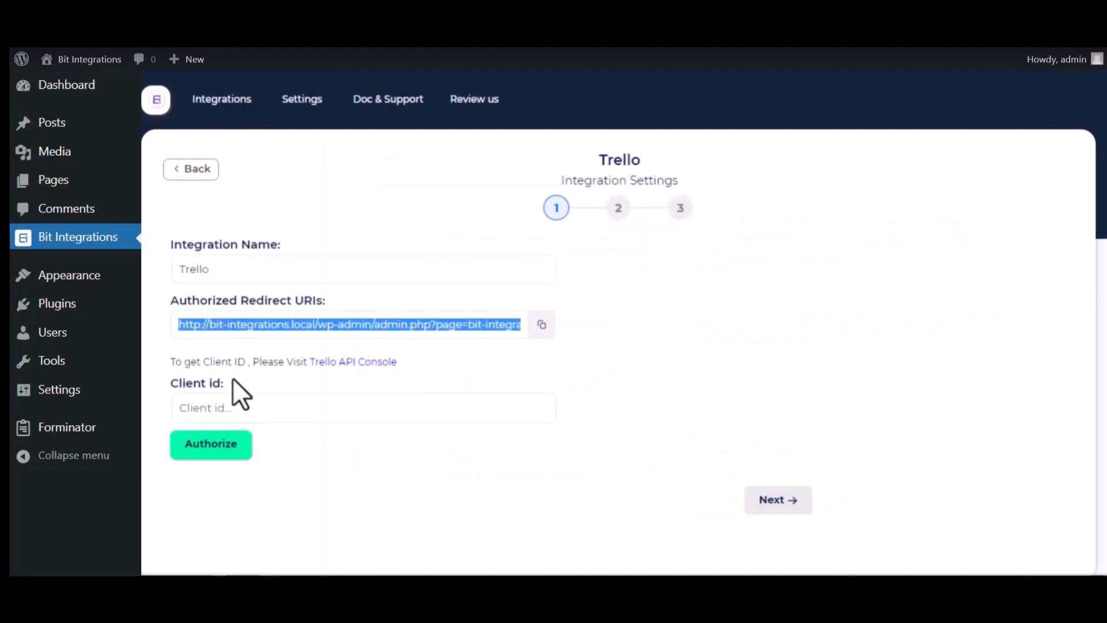
click(239, 405)
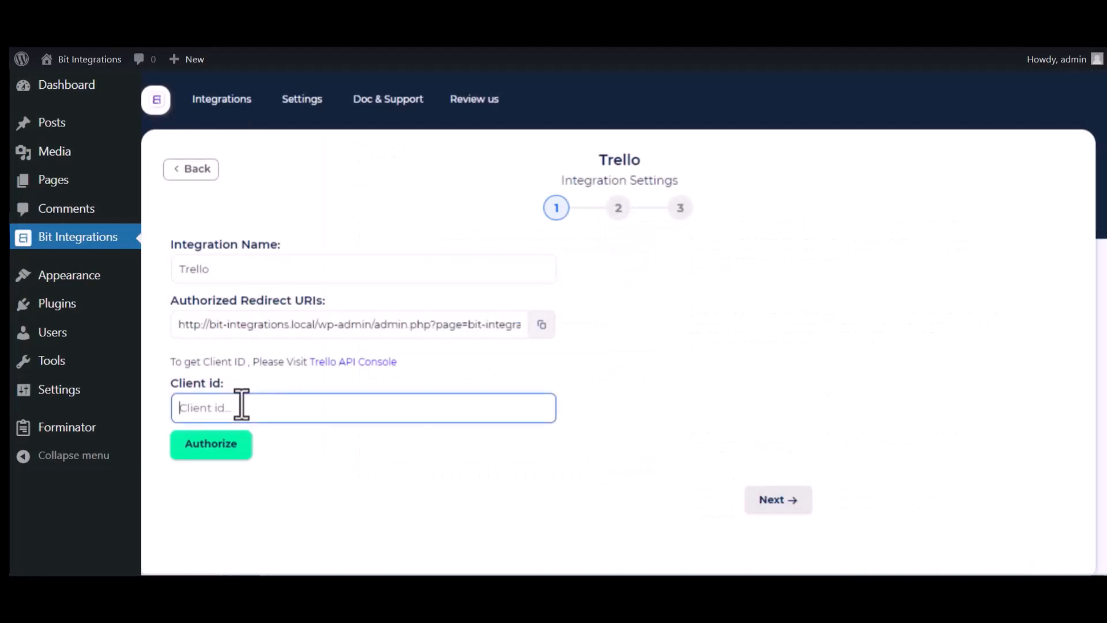
key(ctrl+v)
- Authorize the Trello integration and allow Jet Form Builder access to the Trello account
click(225, 450)
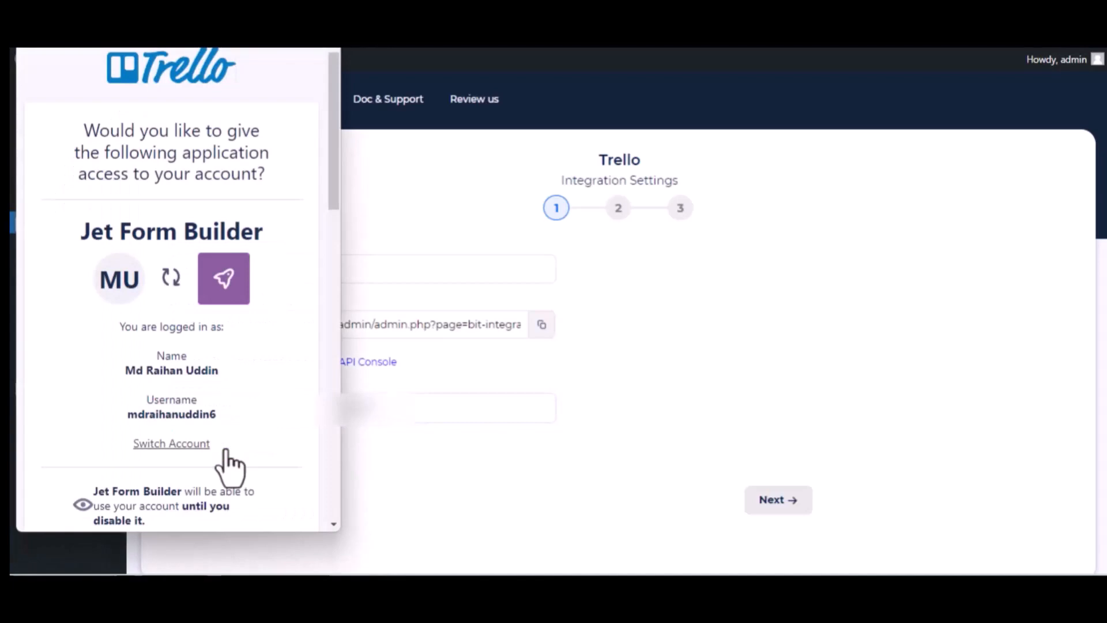
scroll(226, 452, down, 10)
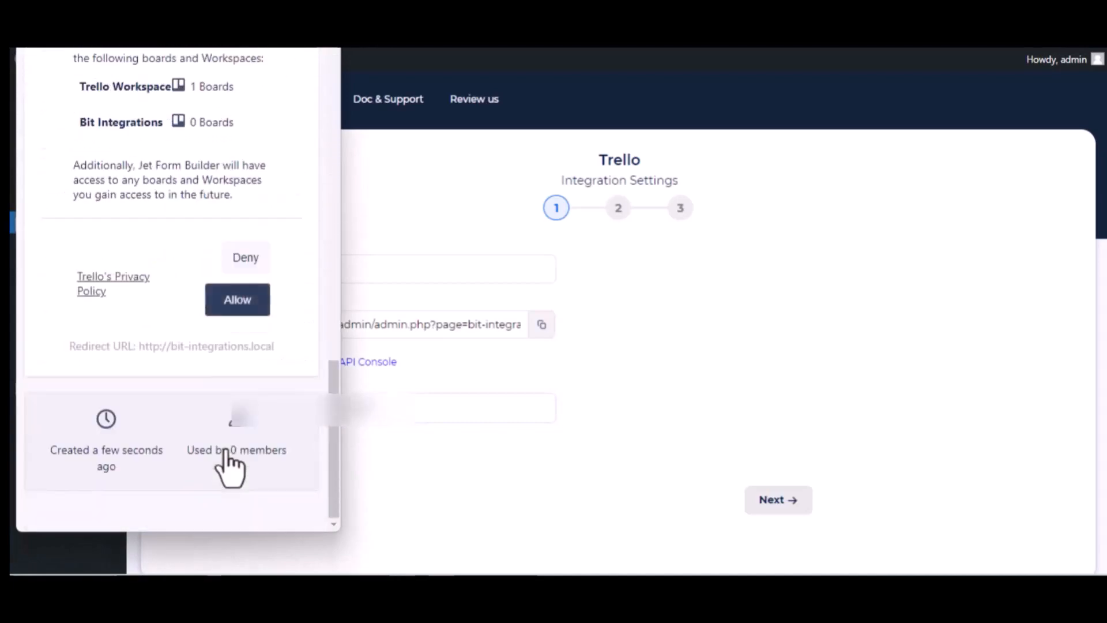
click(229, 304)
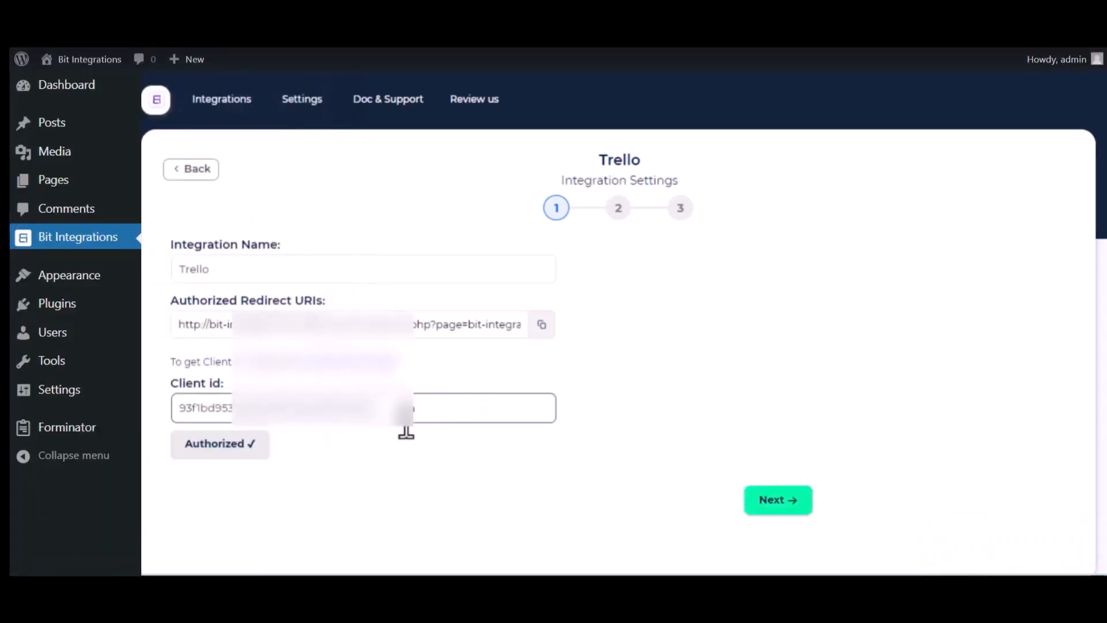
- Continue to the integration's second stage and choose the Bit Integrations board with the To Do list as target
scroll(406, 433, down, 2)
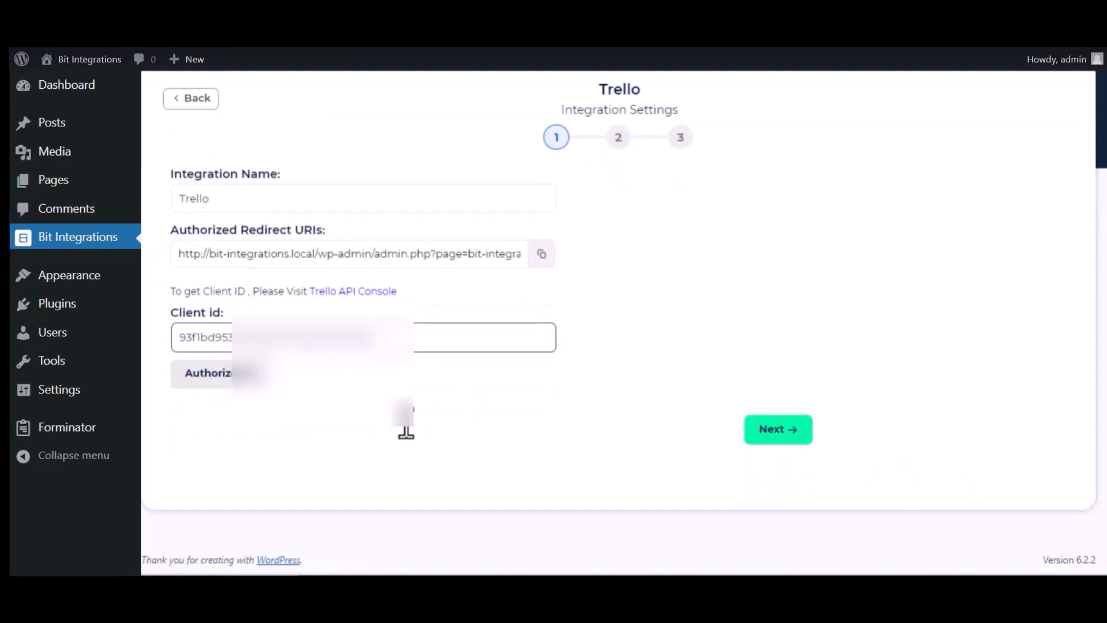
click(784, 427)
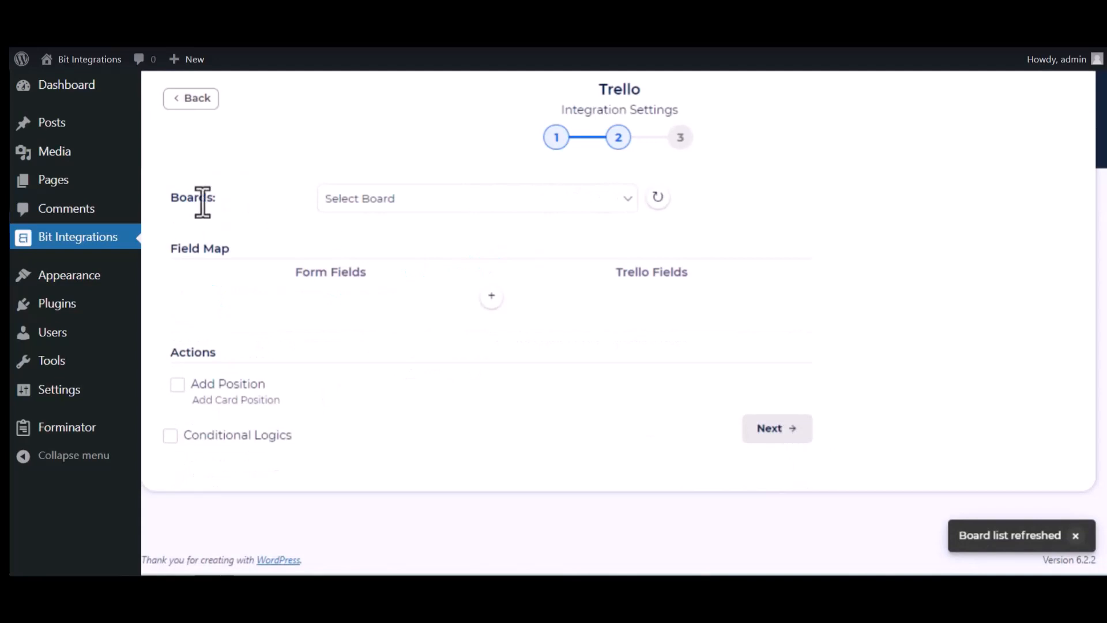
click(420, 202)
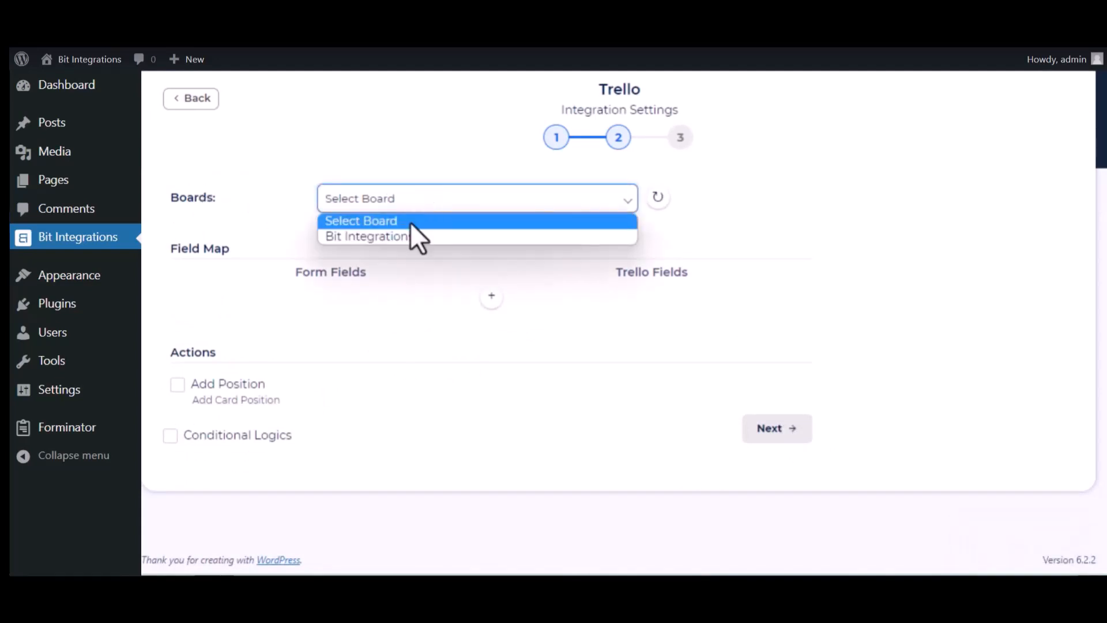
click(414, 236)
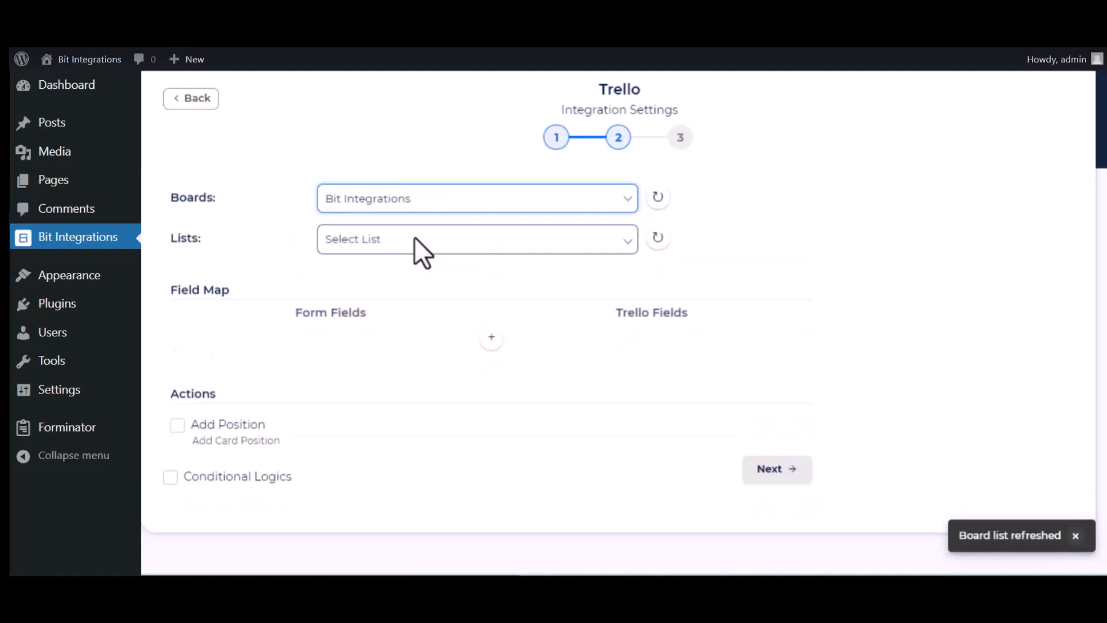
click(370, 247)
click(362, 277)
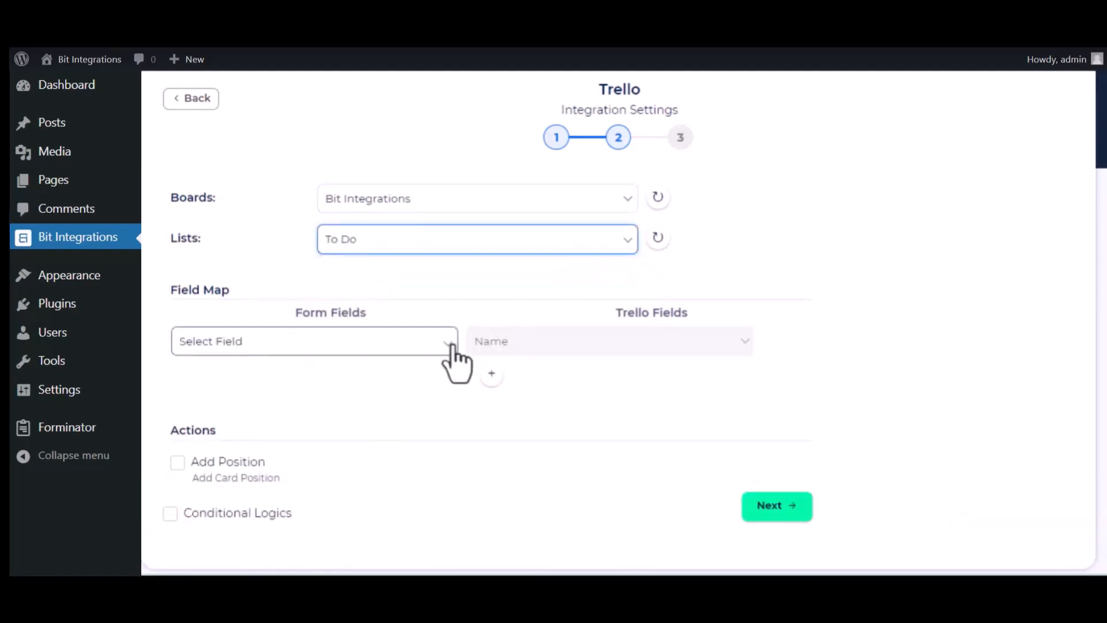
- Map the form field Bit Integrations-name to the Trello Name field
click(382, 348)
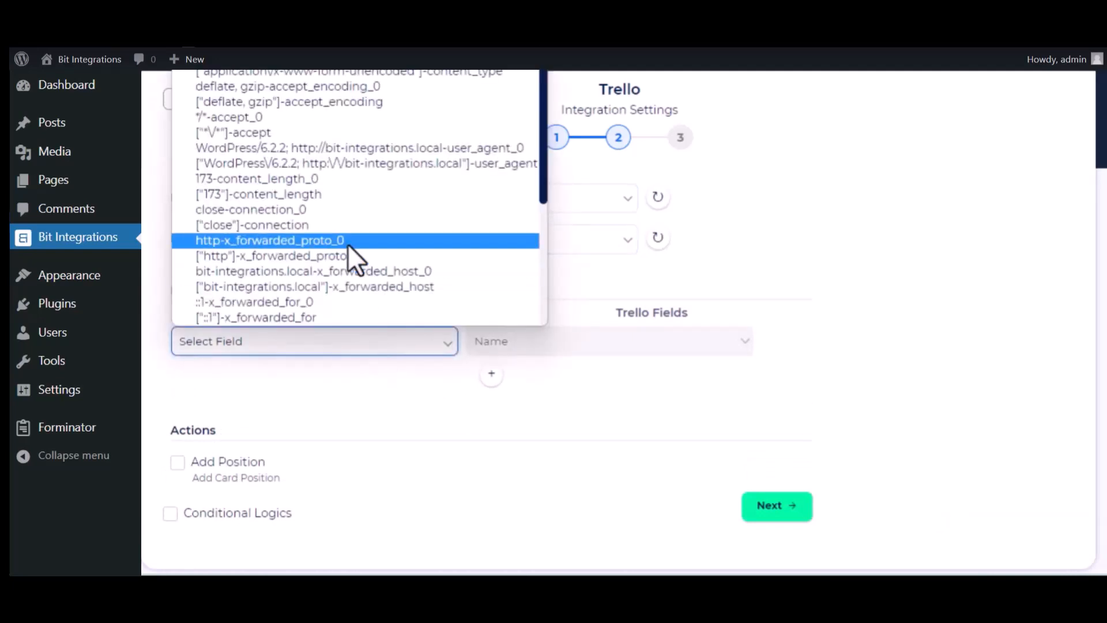
scroll(348, 244, down, 3)
click(313, 247)
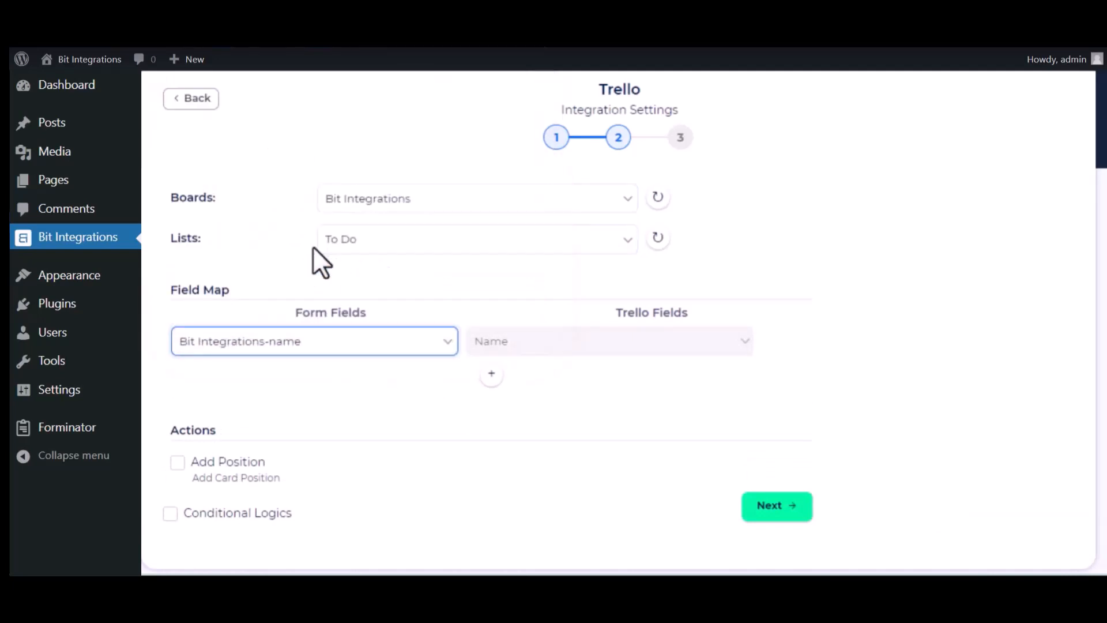
- Add a field mapping from Welcome to Bit Integrations-description to the Trello Description field
click(487, 375)
click(421, 380)
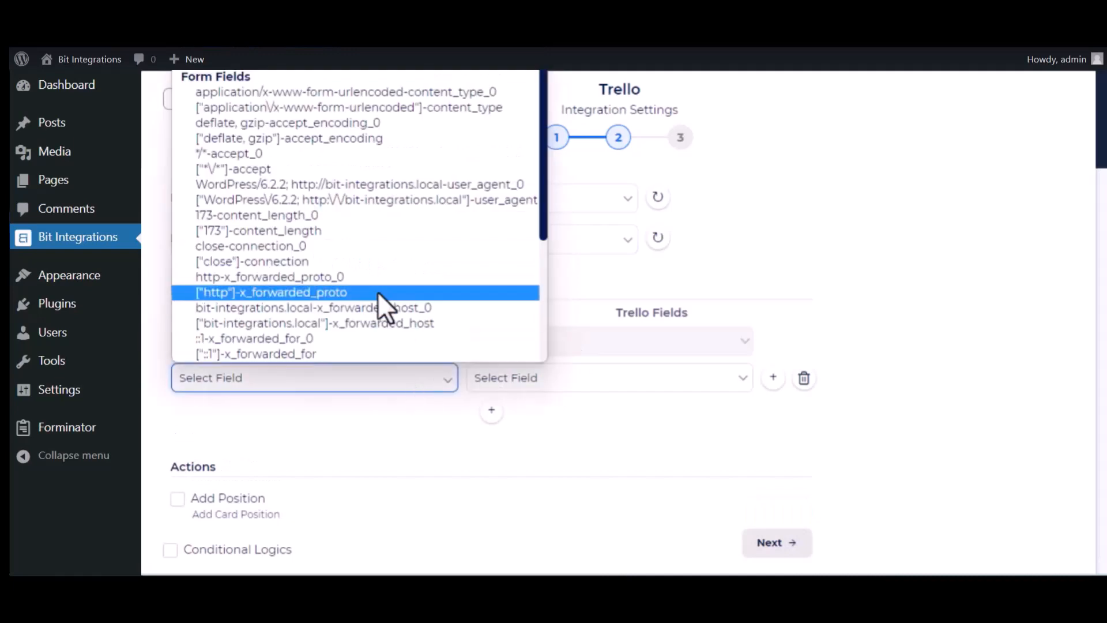
scroll(378, 291, down, 3)
click(317, 294)
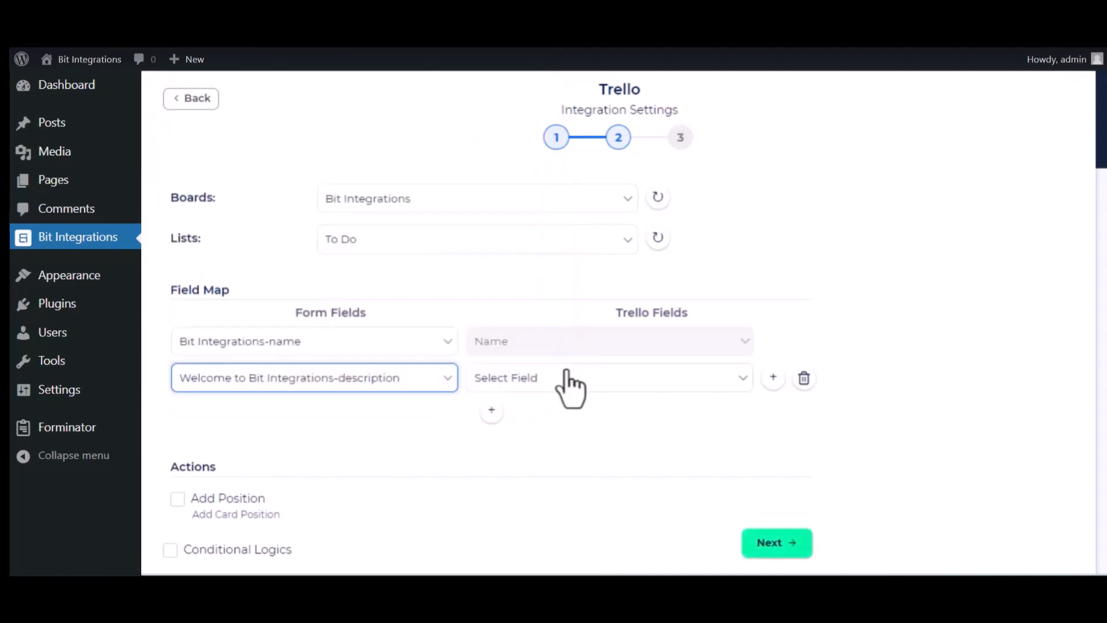
click(577, 382)
click(583, 416)
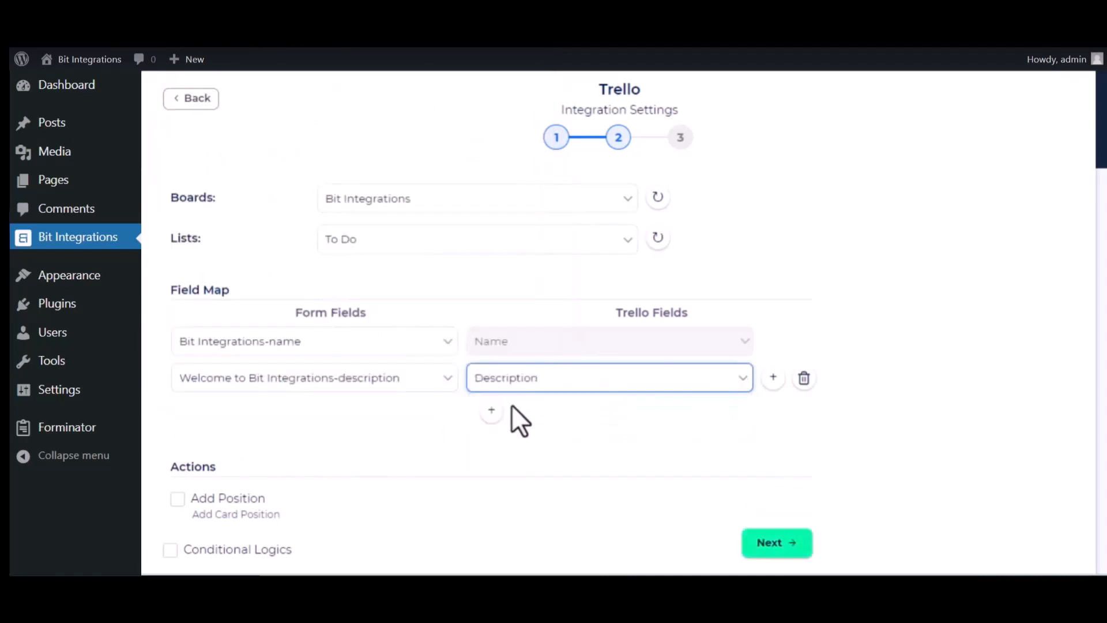
- Add another field mapping from 22/02/2023-date to the Trello Date field
click(491, 411)
click(383, 415)
scroll(393, 359, down, 3)
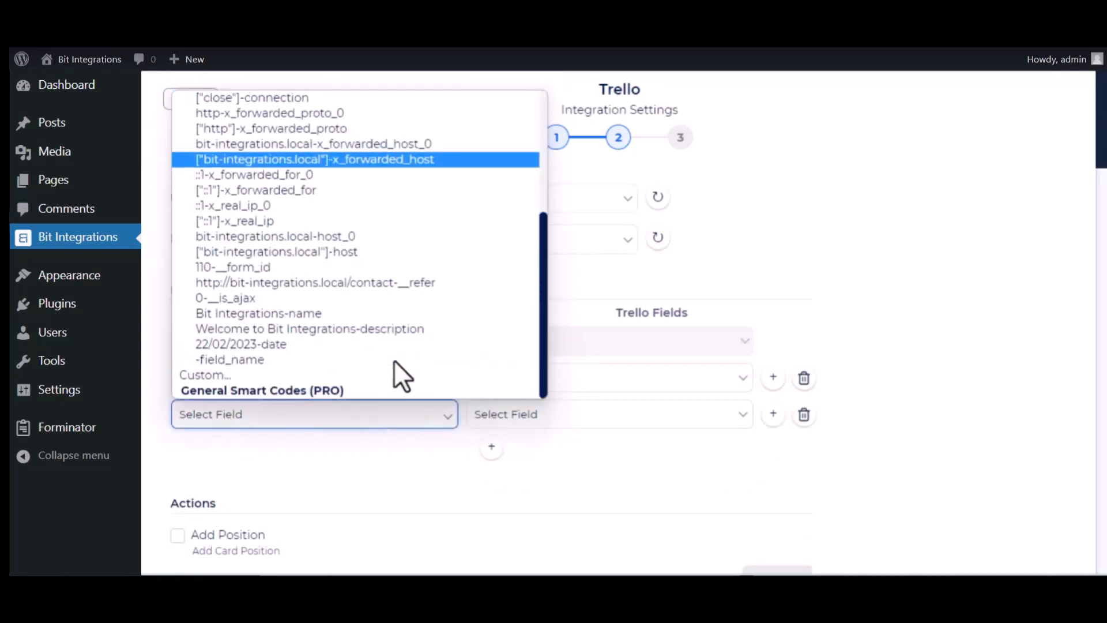
click(327, 345)
click(543, 416)
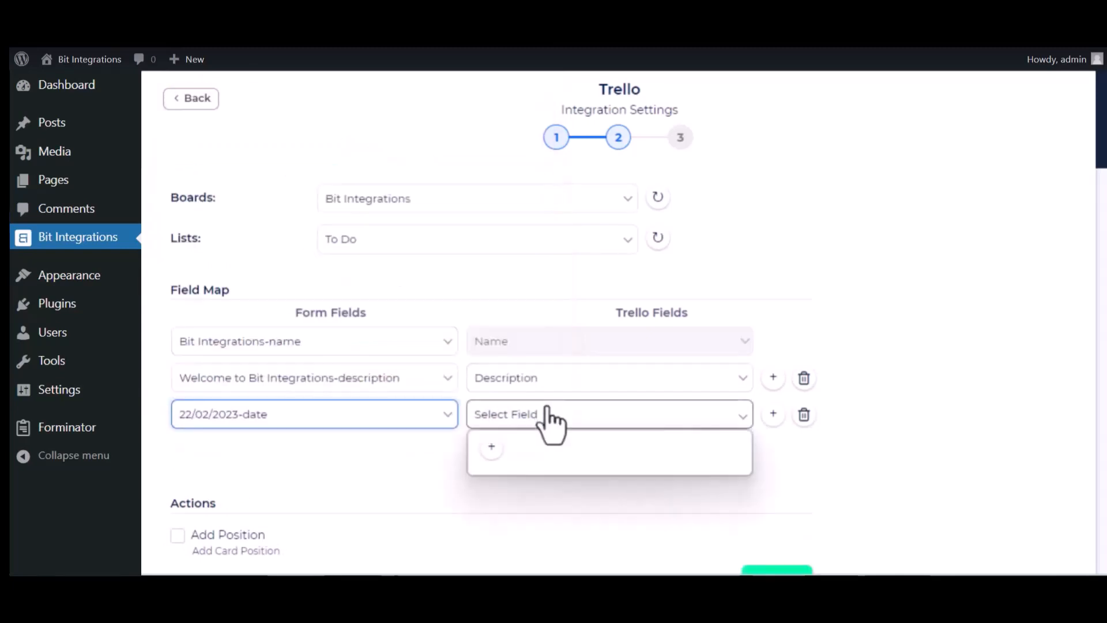
click(520, 466)
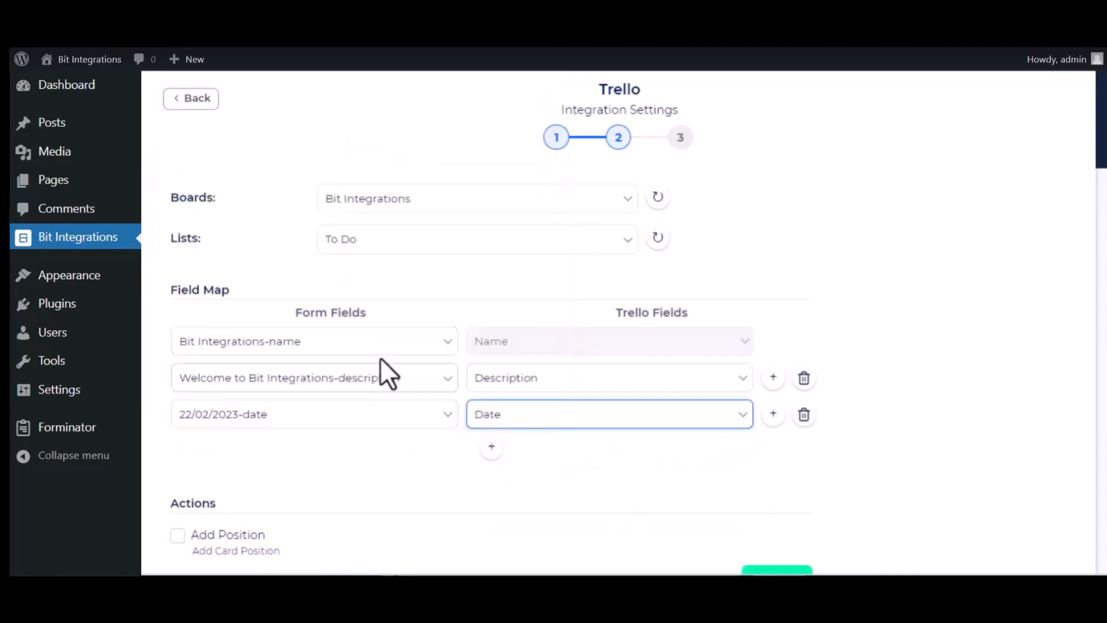
- Accept the field map without extra actions or conditional logic, and finish and save the Trello integration
scroll(343, 496, down, 3)
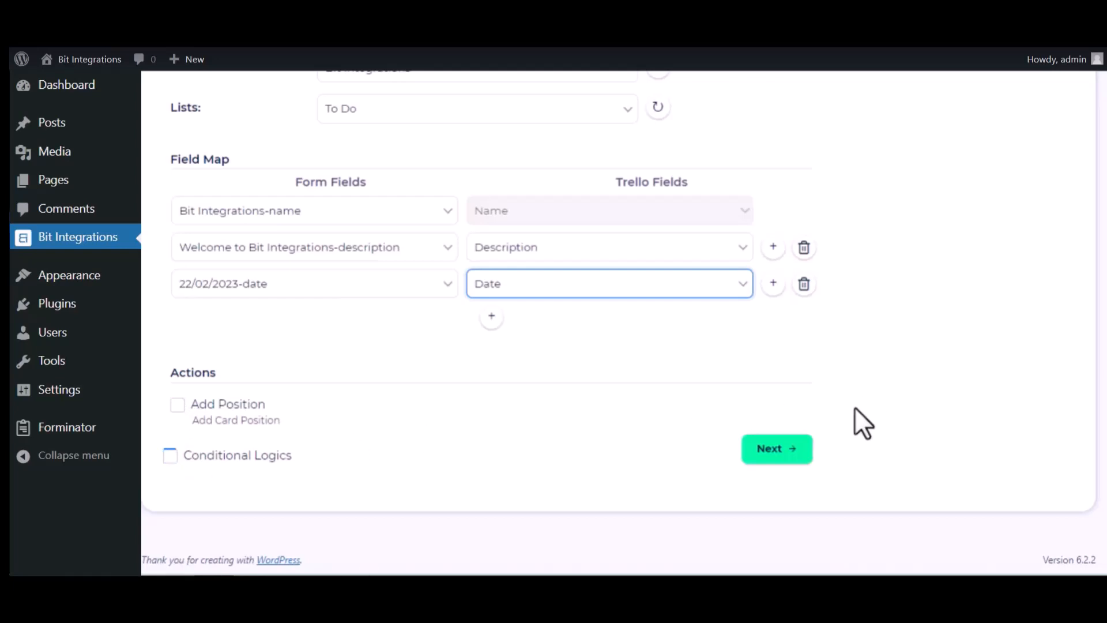
click(794, 445)
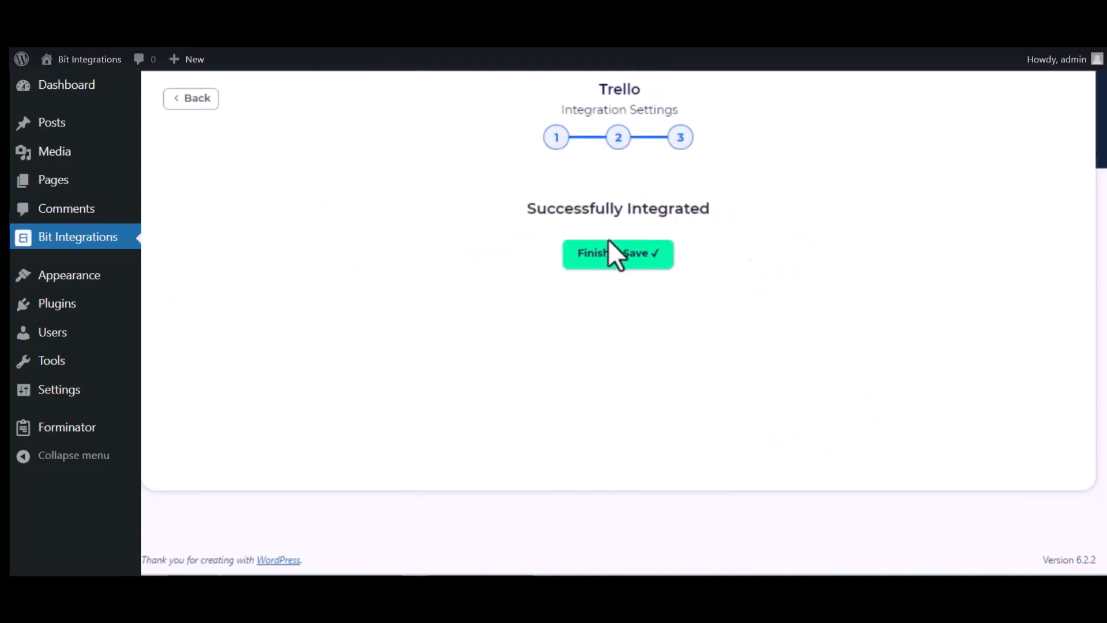
click(615, 254)
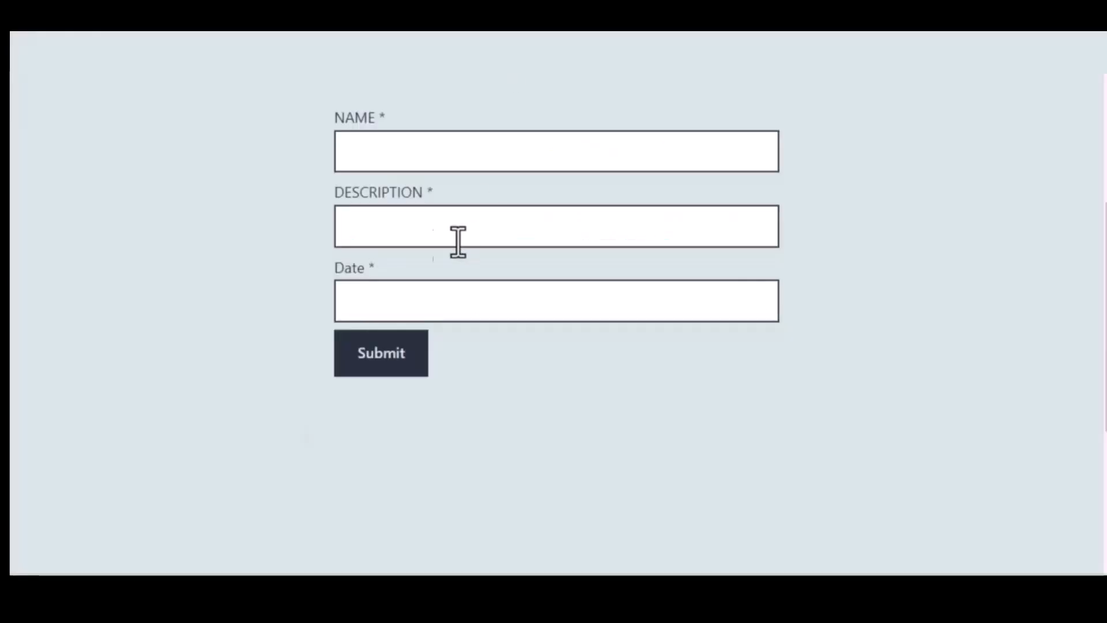
- Fill in the contact form's name as "Bit Integrations" and its description as "Welcome to Bit Integrations Plugin"
click(423, 155)
text(Bit Integrations)
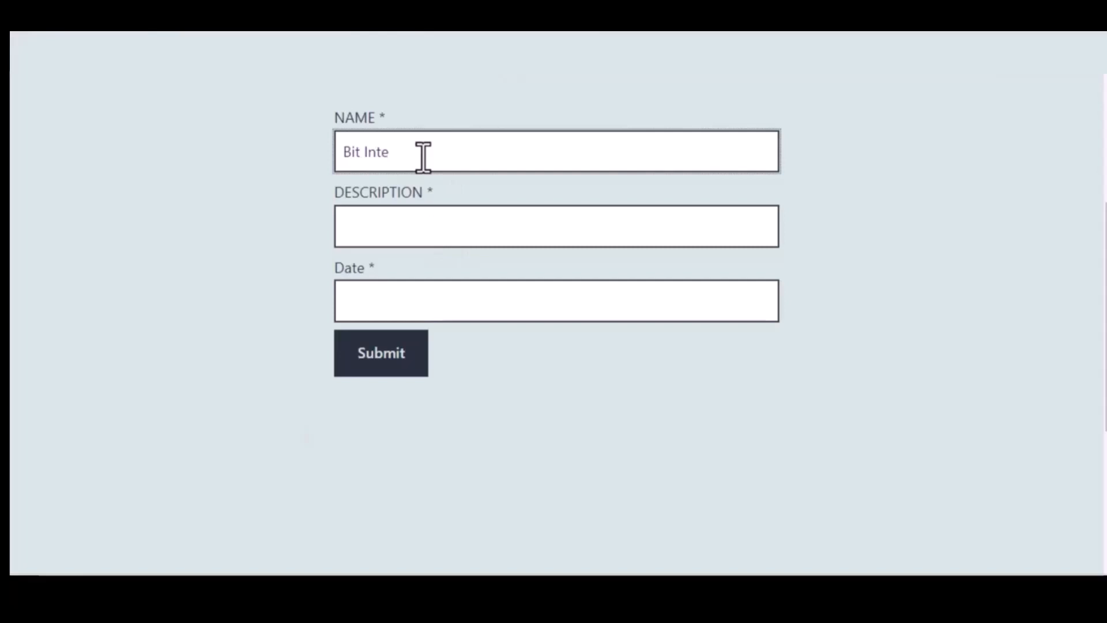
click(438, 219)
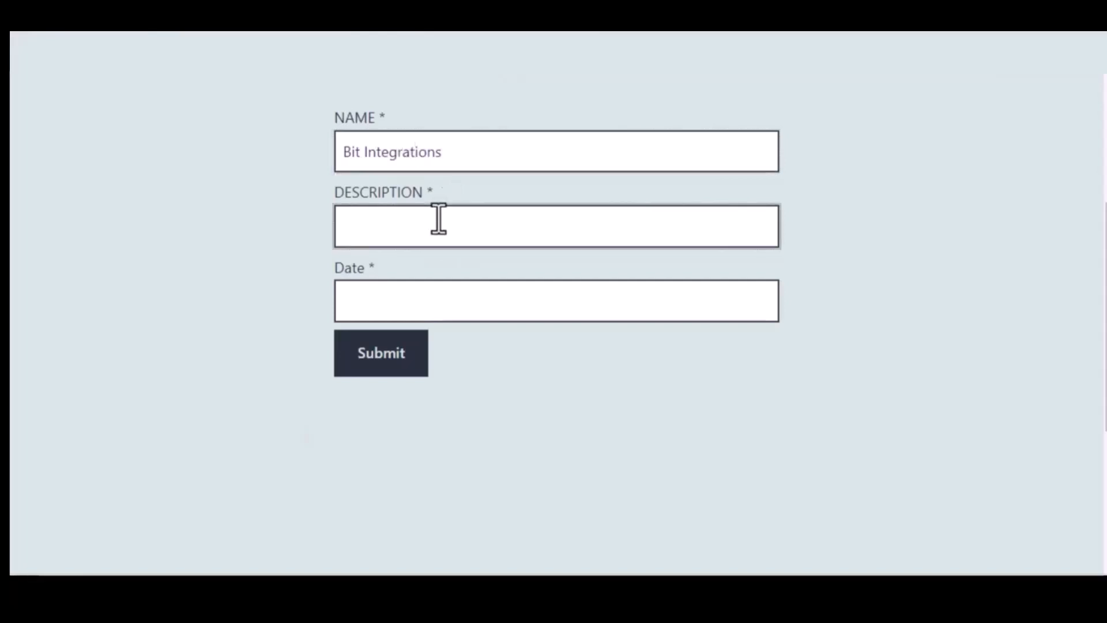
text(Welcome to )
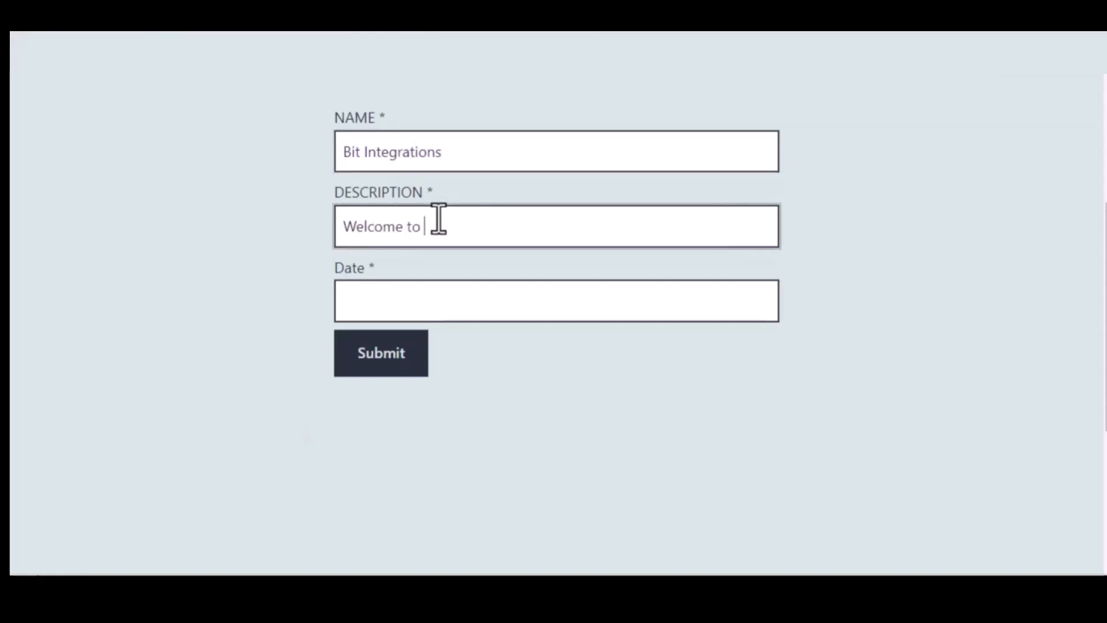
text(Bit Integrations Pl)
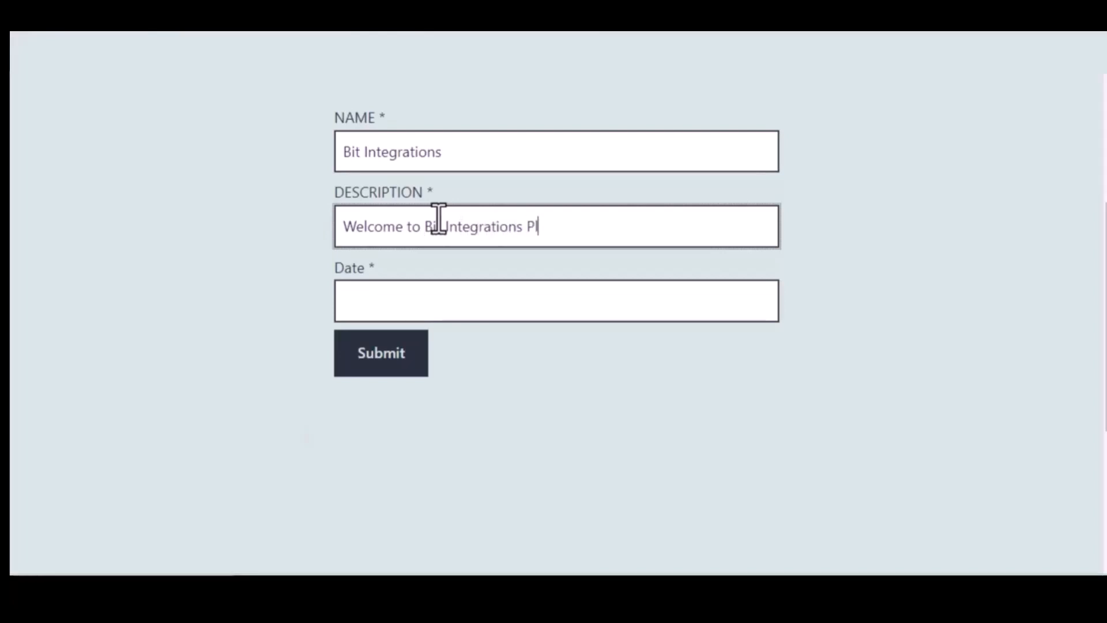
text(ugin)
- Enter 09/22/2022 as the contact form's date and submit the form
click(460, 299)
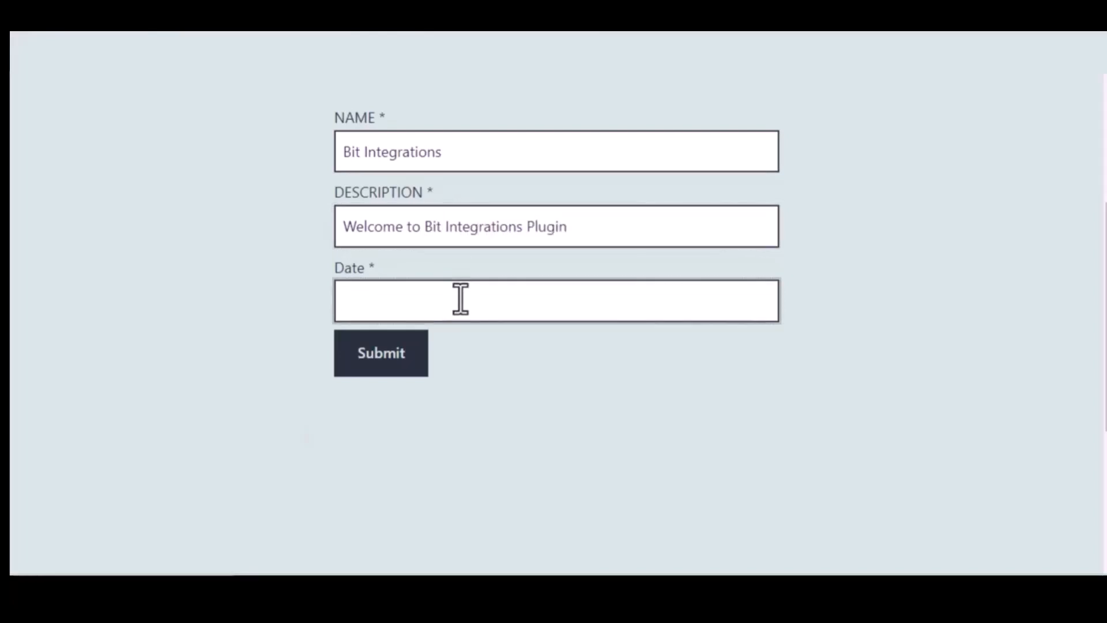
text(09/)
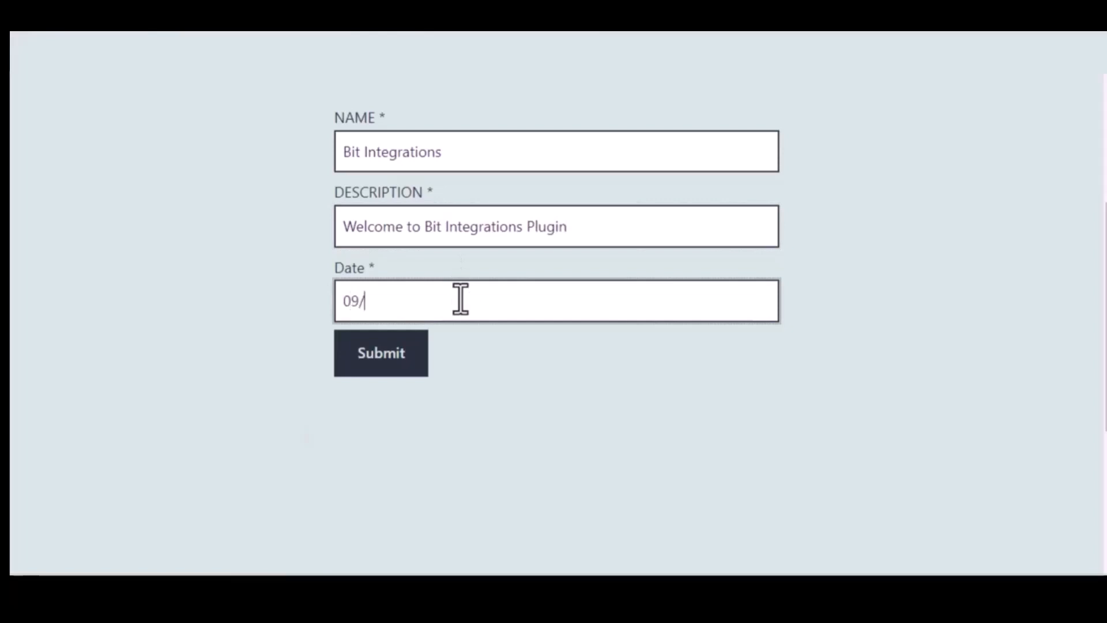
text(22/2022)
click(386, 354)
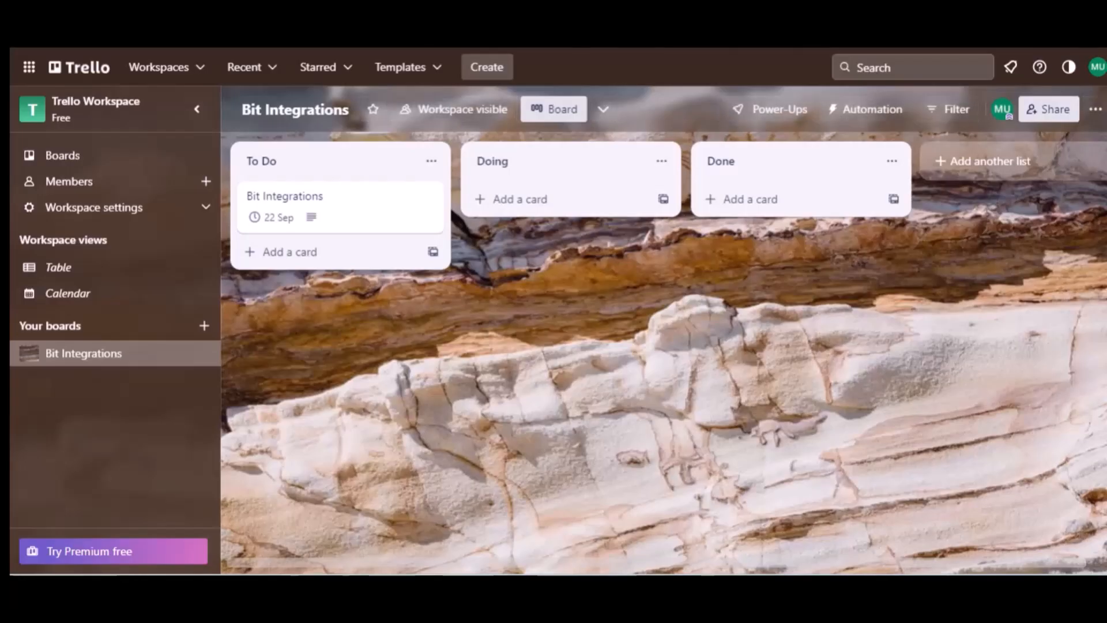
- Open the Bit Integrations card in the To Do list on the Trello board to check its submitted details
click(292, 167)
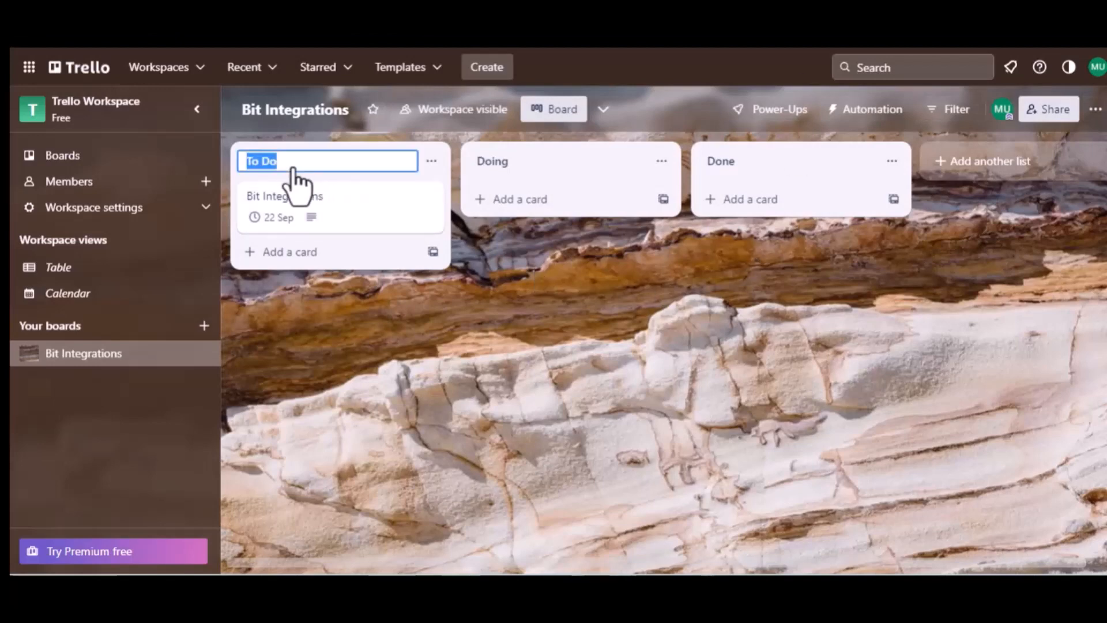
click(301, 194)
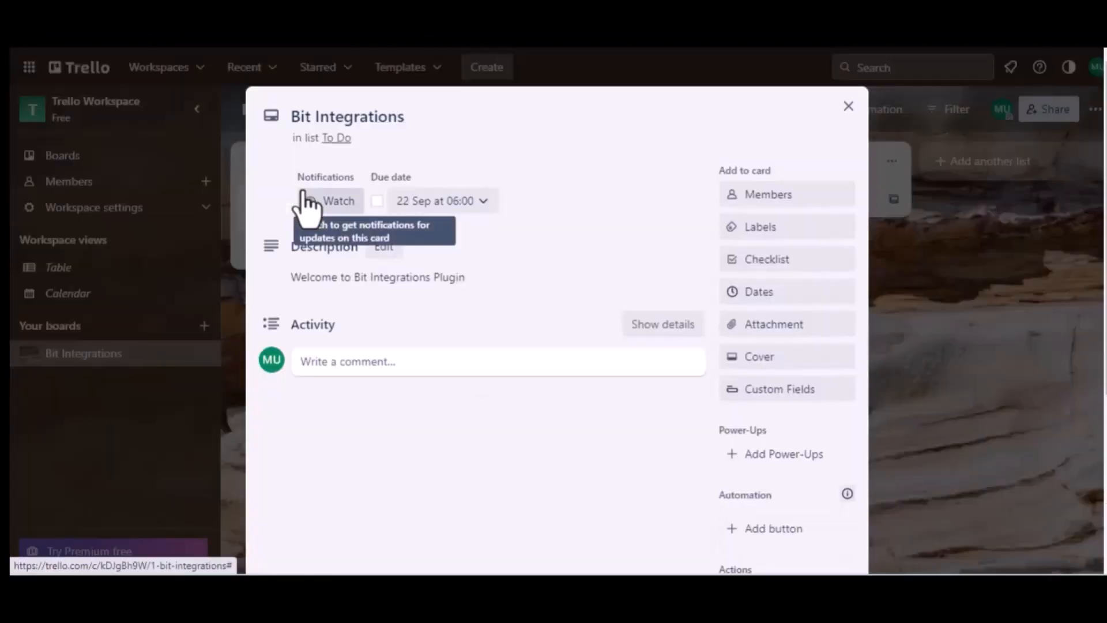